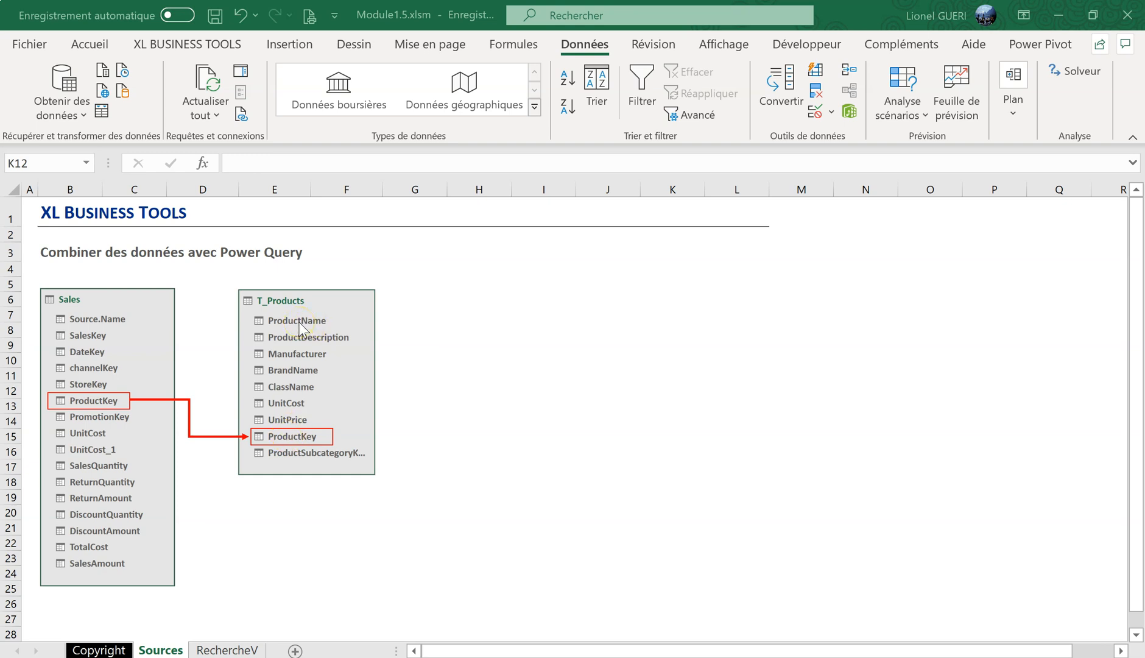
Step: Open the RechercheV sheet and examine its sales table, product table and the RECHERCHEV formula in cell F4
click(230, 651)
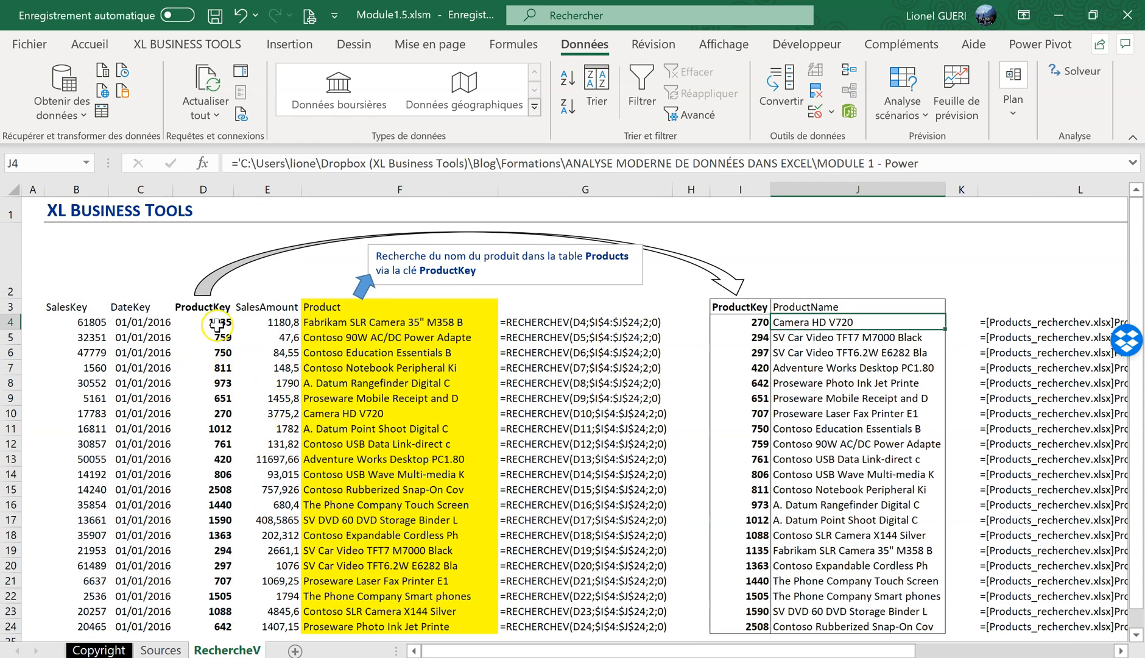
click(66, 323)
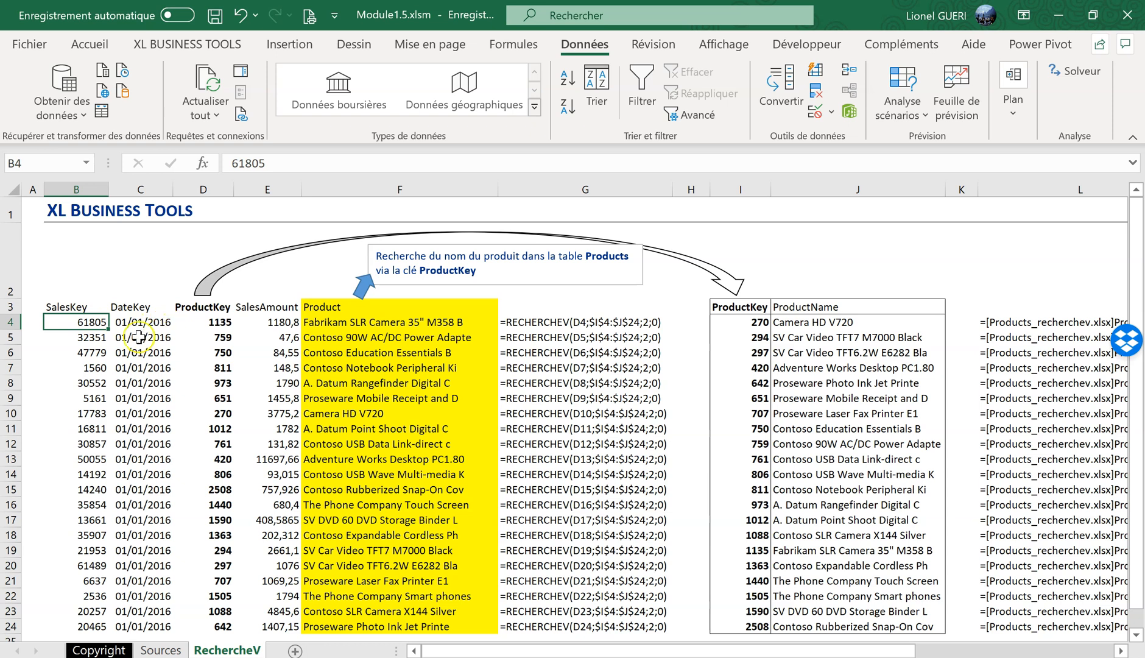
drag(82, 308, 670, 525)
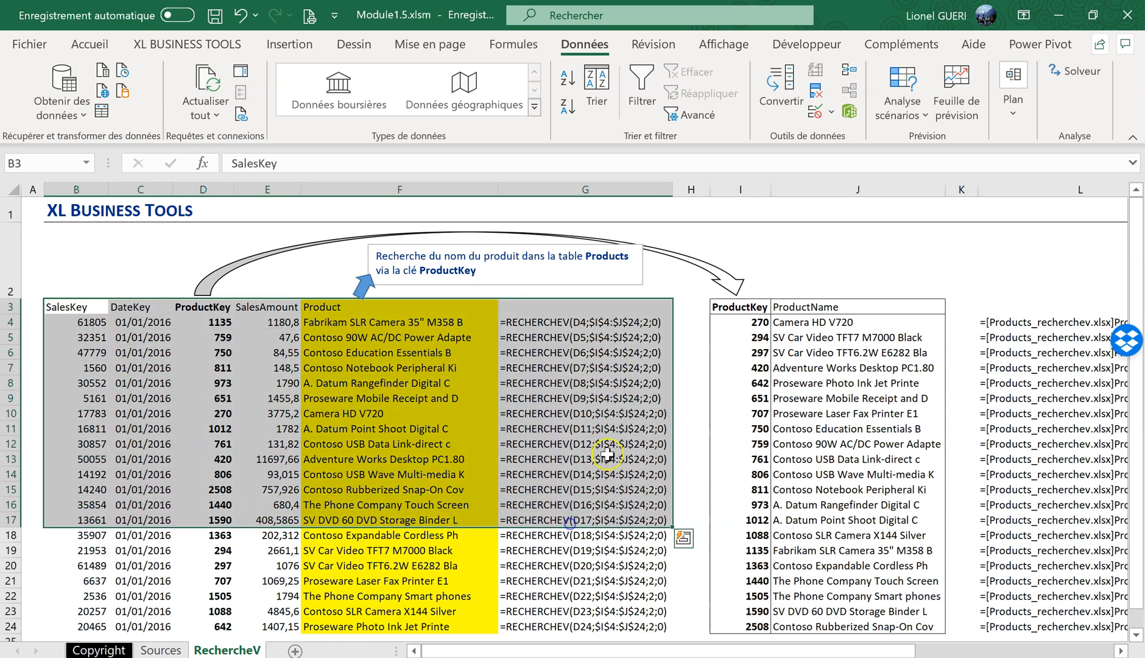
drag(755, 307, 868, 521)
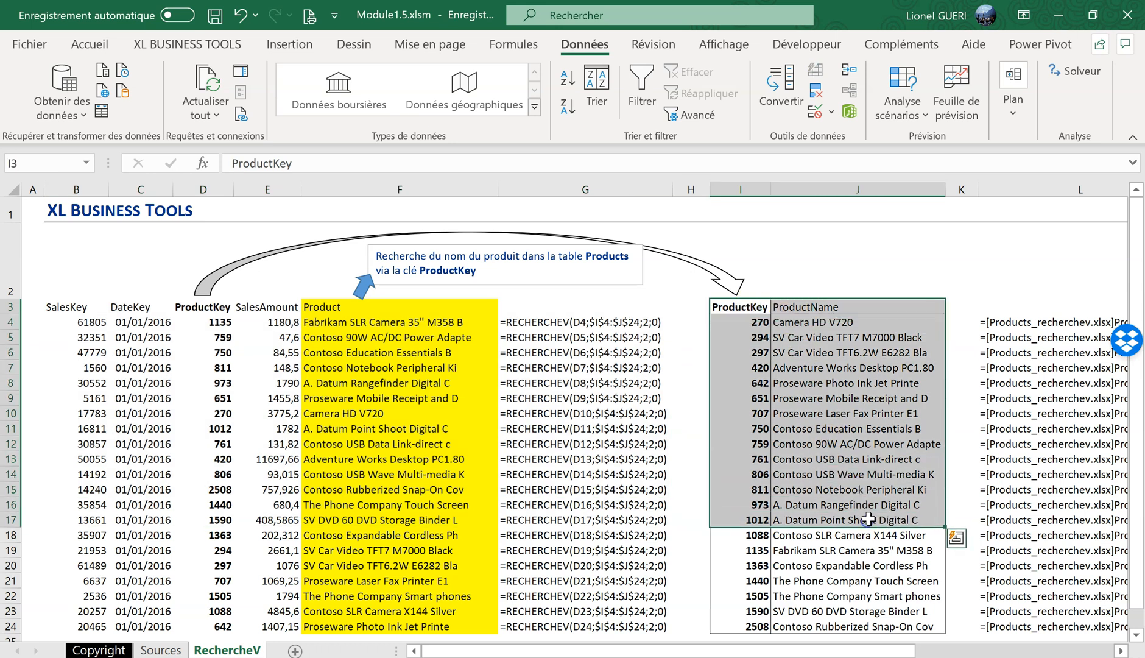
click(207, 322)
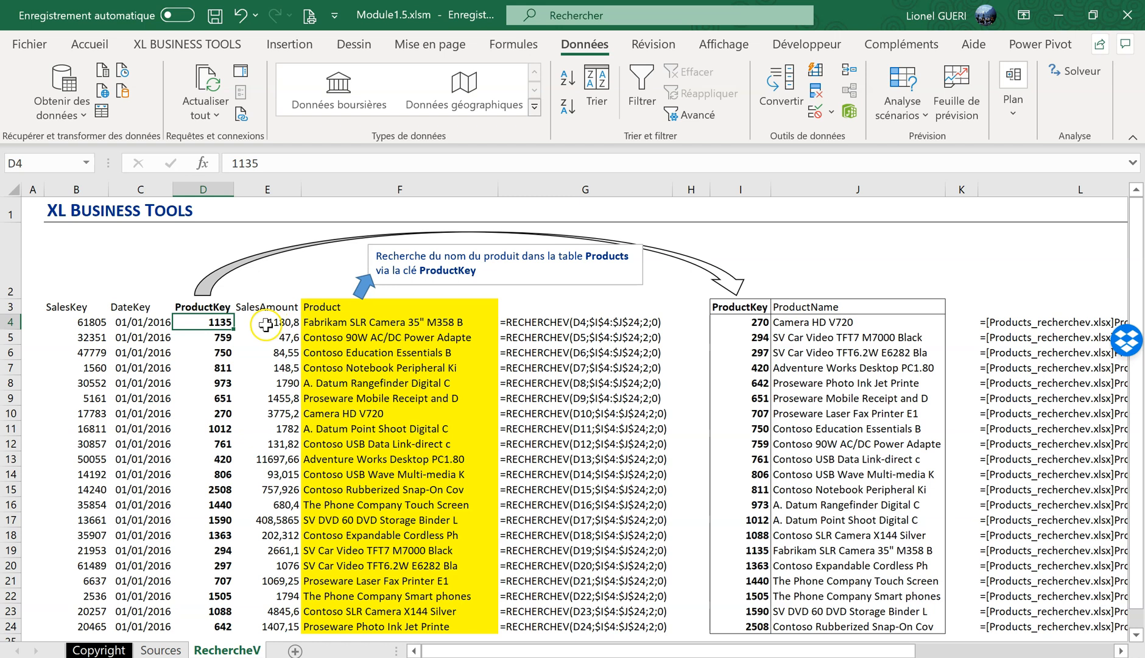
click(323, 322)
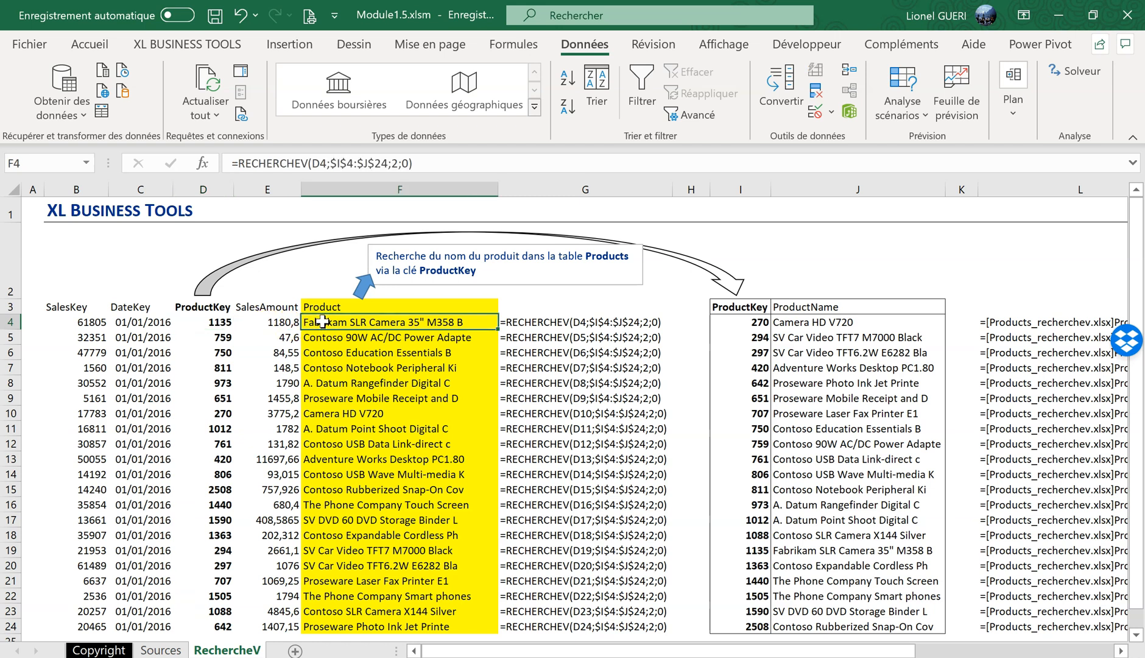
click(433, 165)
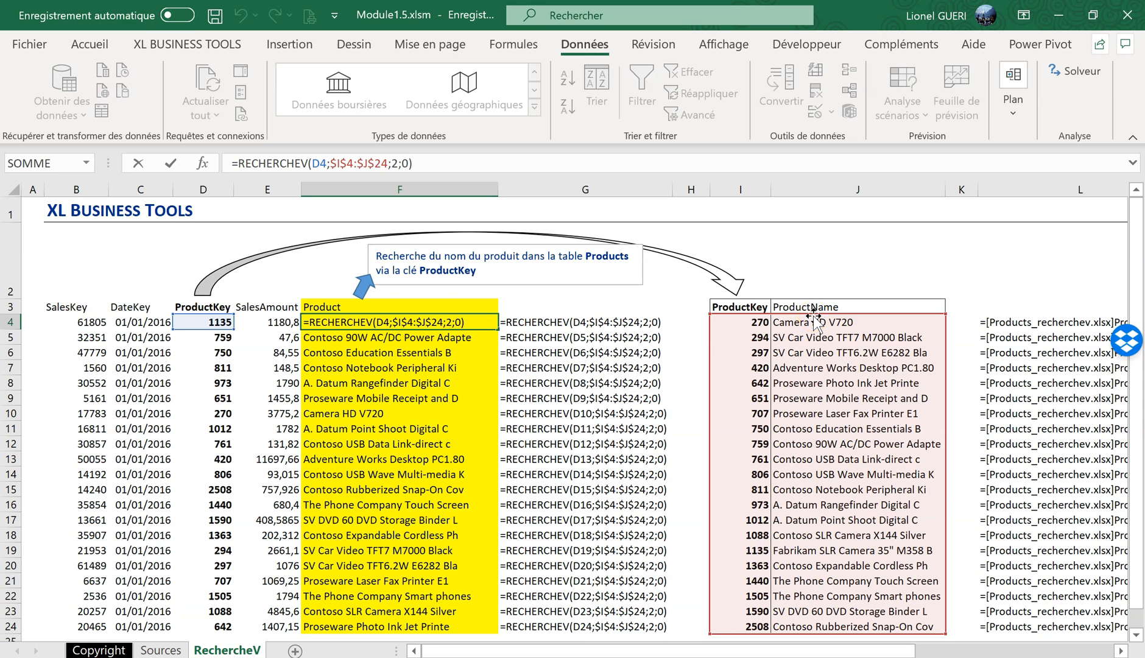
key(Return)
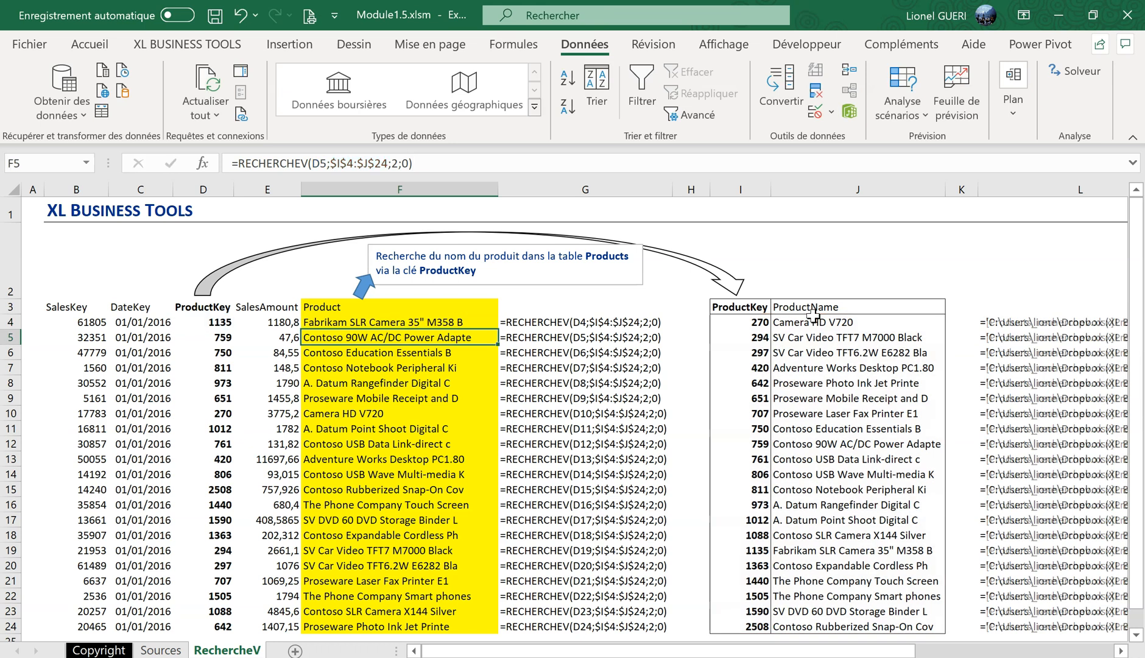
Step: Examine the external file links behind the ProductName column, the looked-up product names and the ProductKey column of the sales table
click(782, 323)
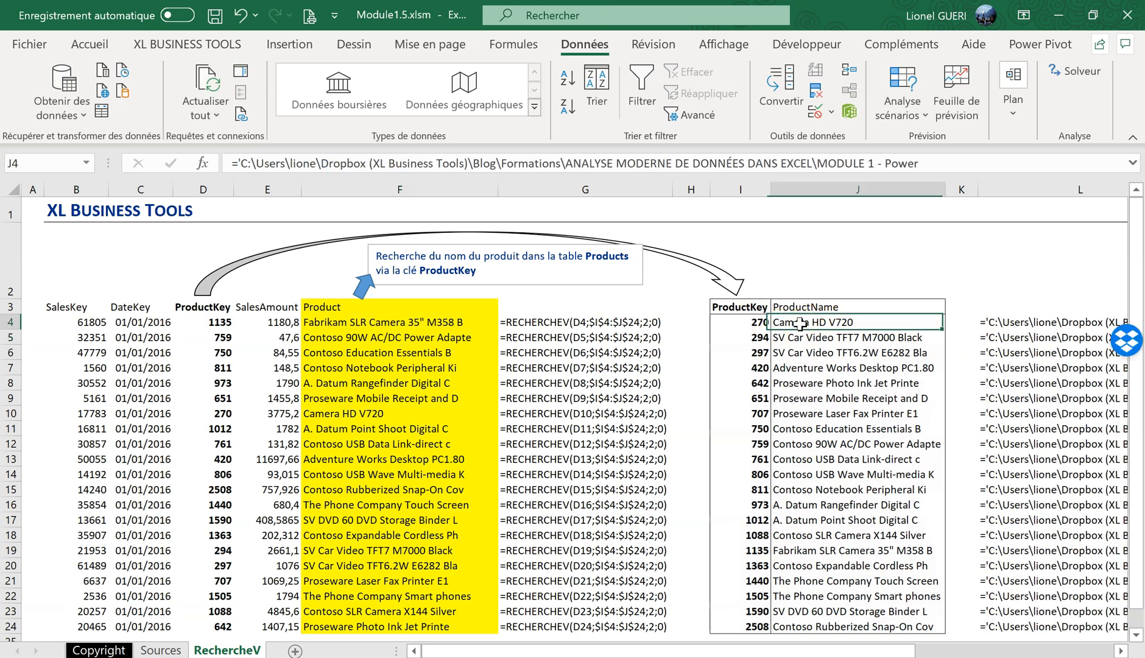
drag(882, 650, 244, 162)
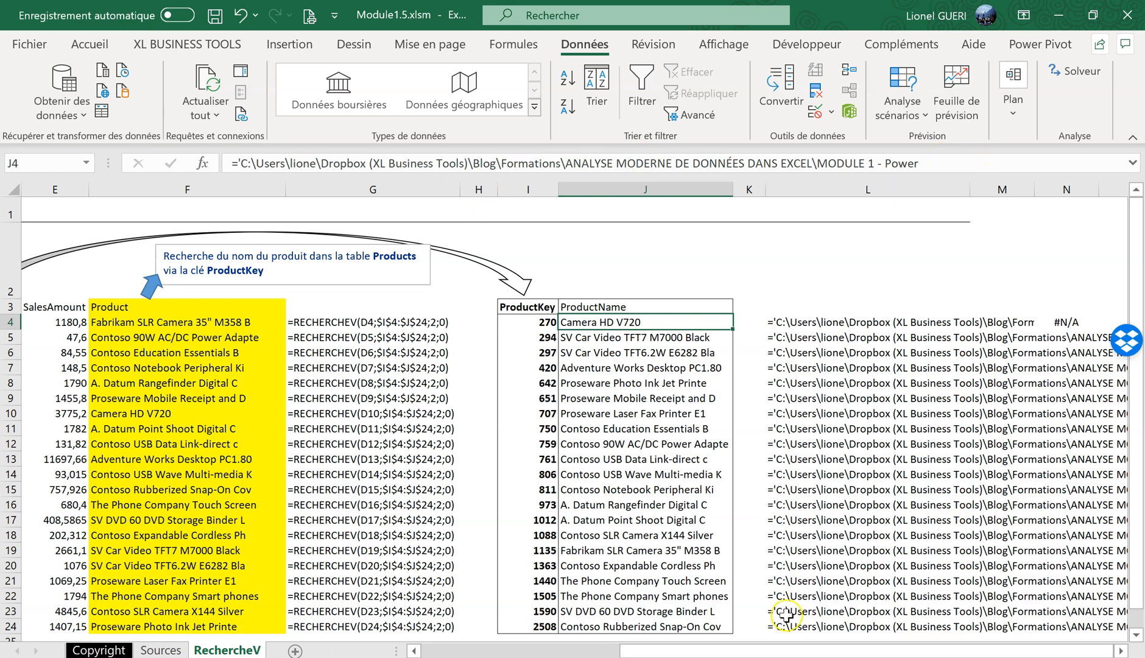
drag(724, 650, 481, 648)
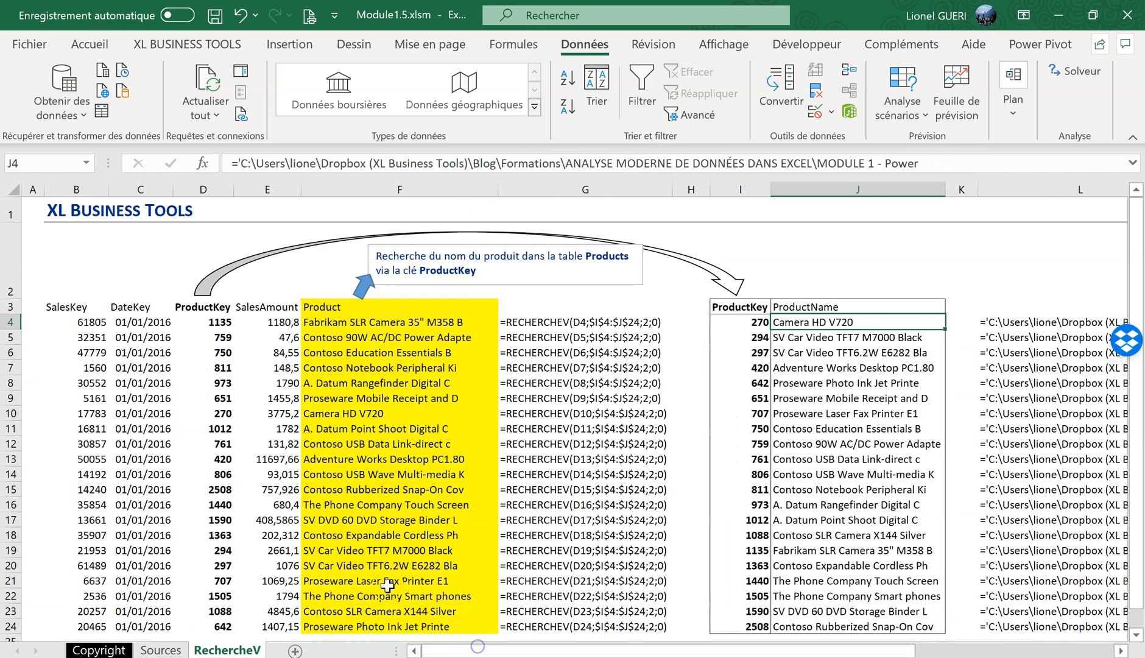
click(88, 318)
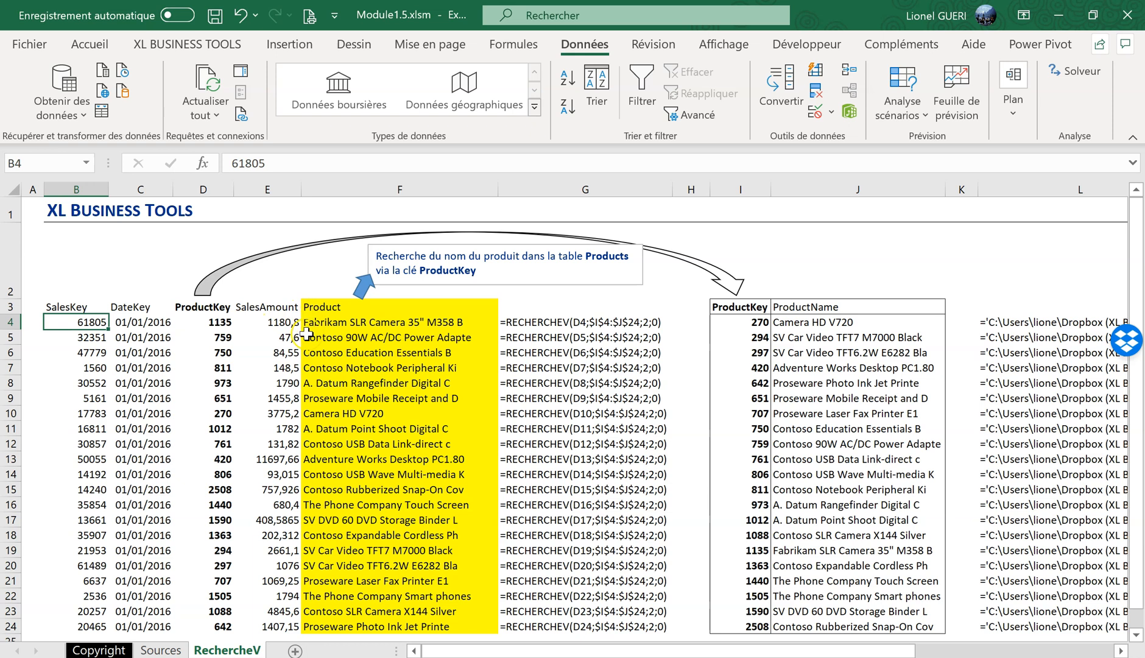
click(360, 324)
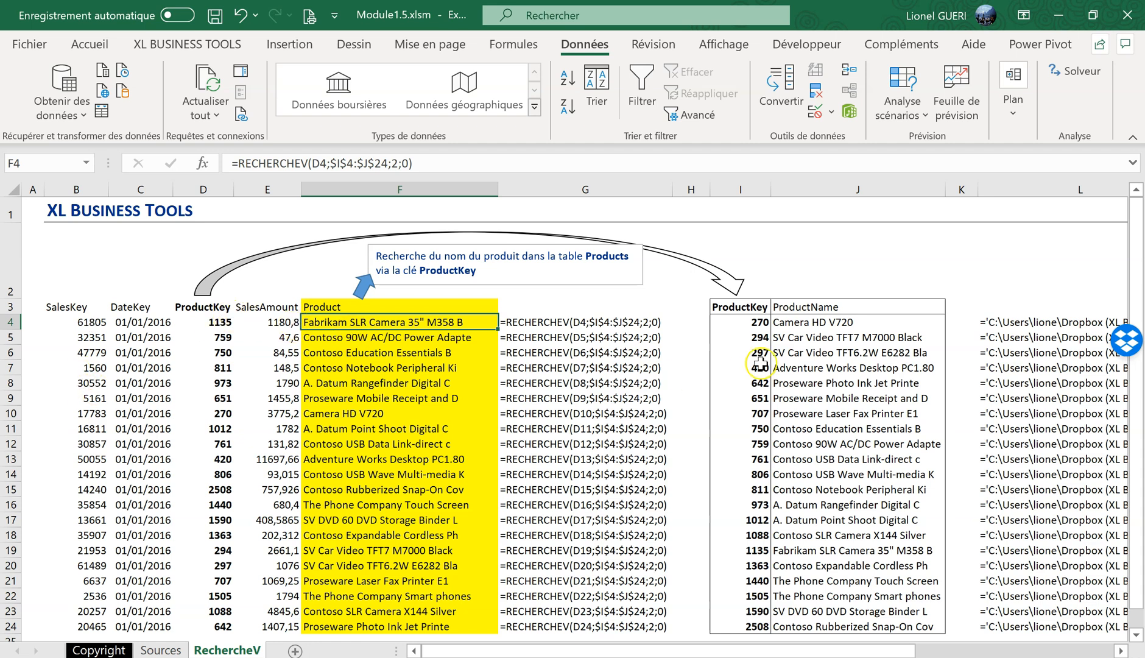
click(779, 327)
click(349, 322)
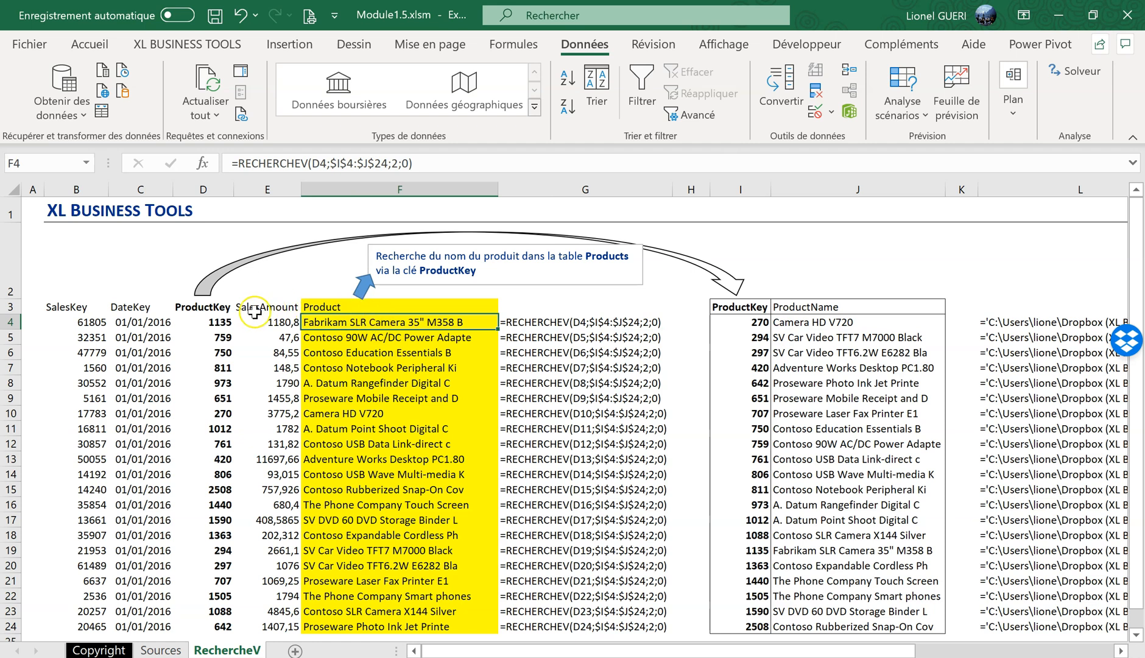
click(224, 307)
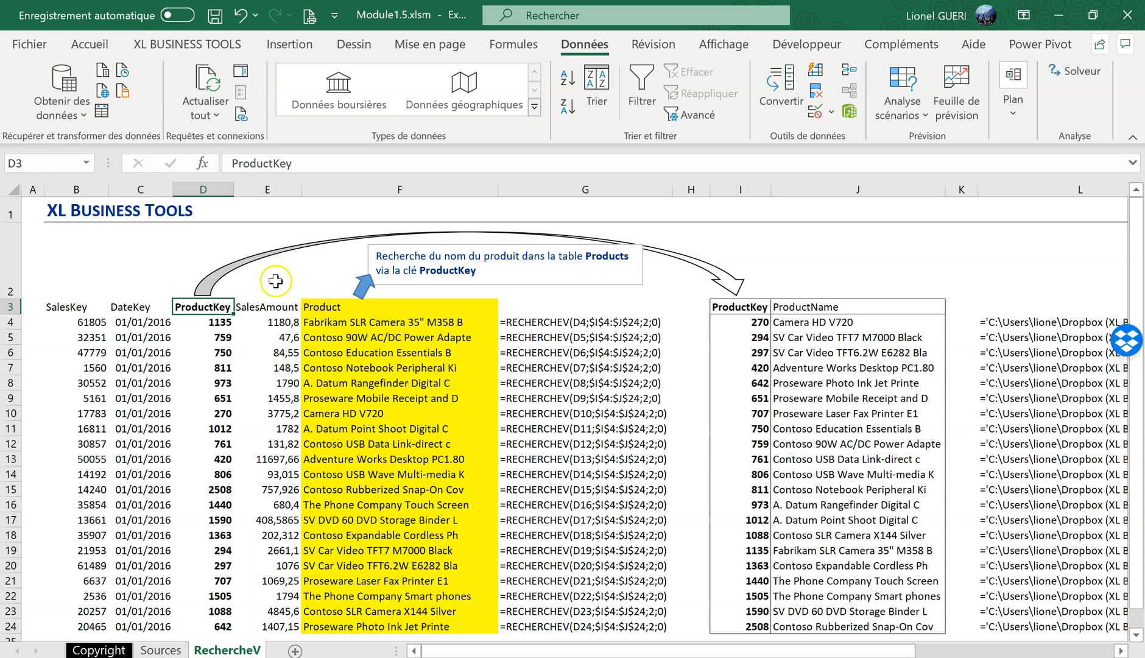
Step: Import the text file sales.txt from the FichiersSource folder and load it into a new worksheet
click(77, 115)
mouse_move(109, 156)
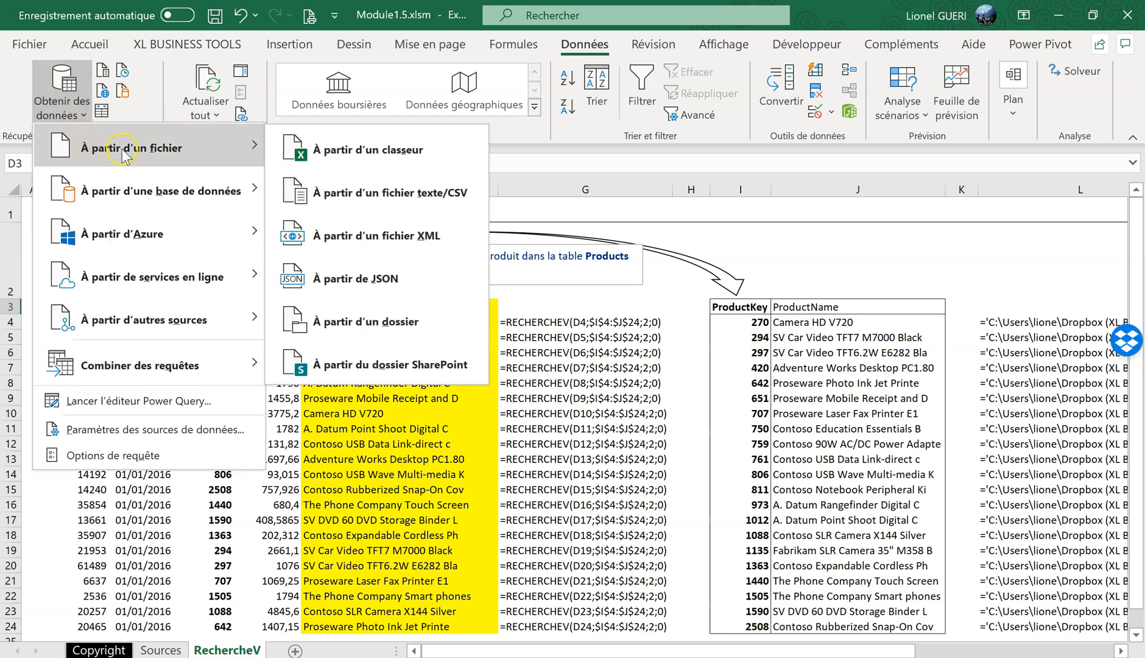
click(385, 318)
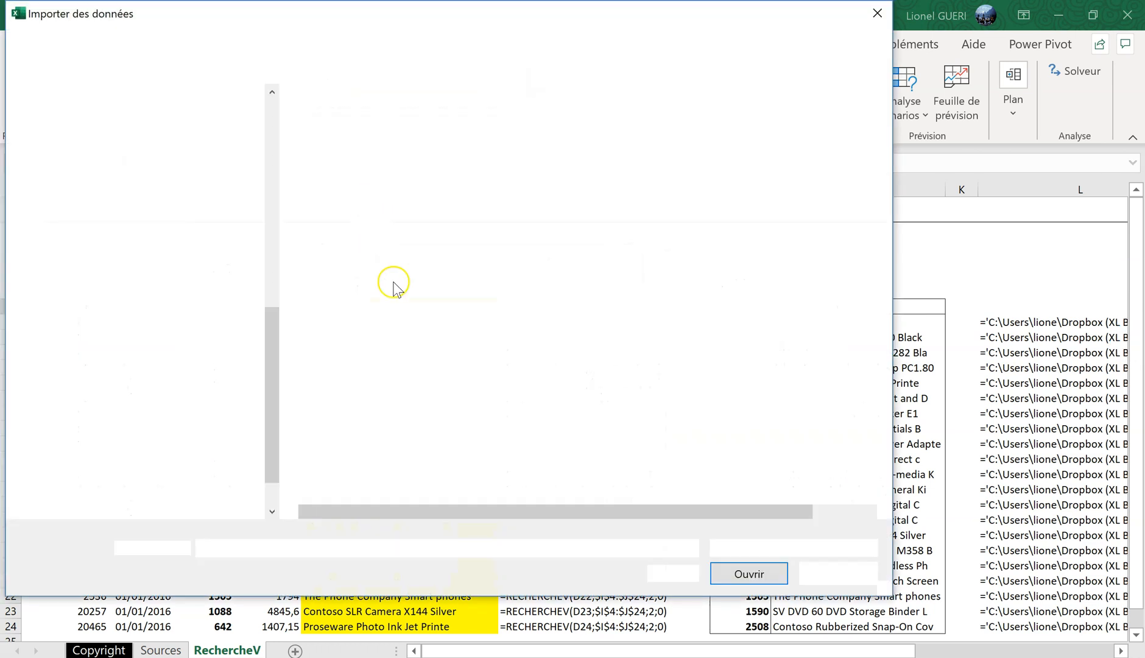
click(343, 219)
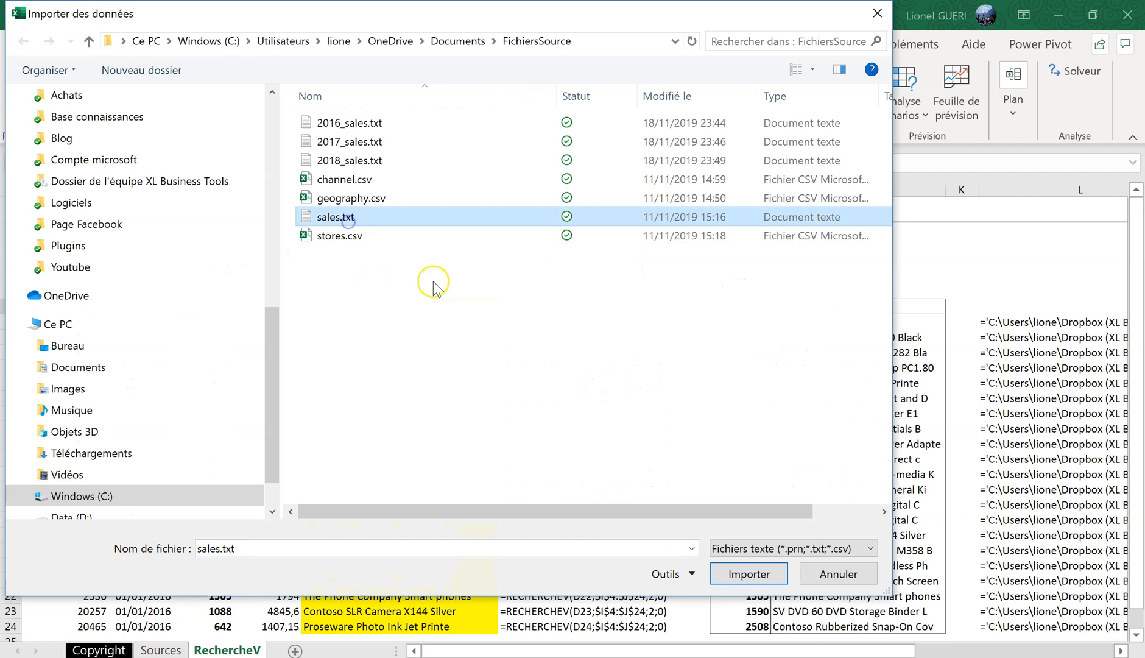
click(759, 580)
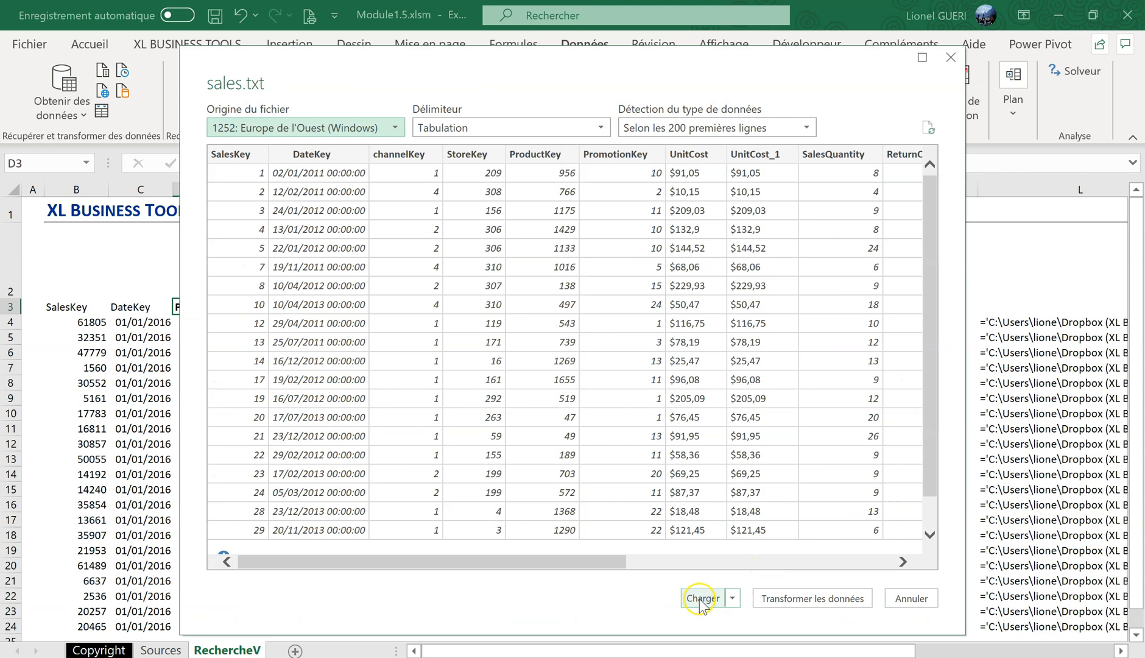
click(702, 599)
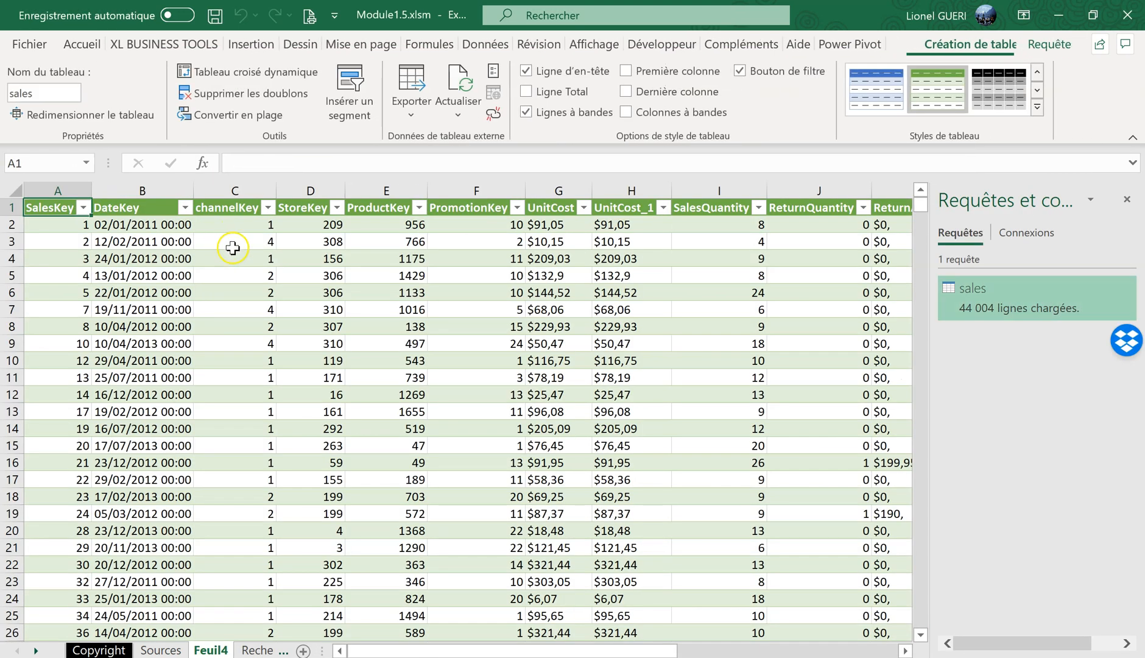
Step: Import the T_Products table from the Products.xlsx workbook in the FichiersSource folder and load it into a new worksheet
click(478, 45)
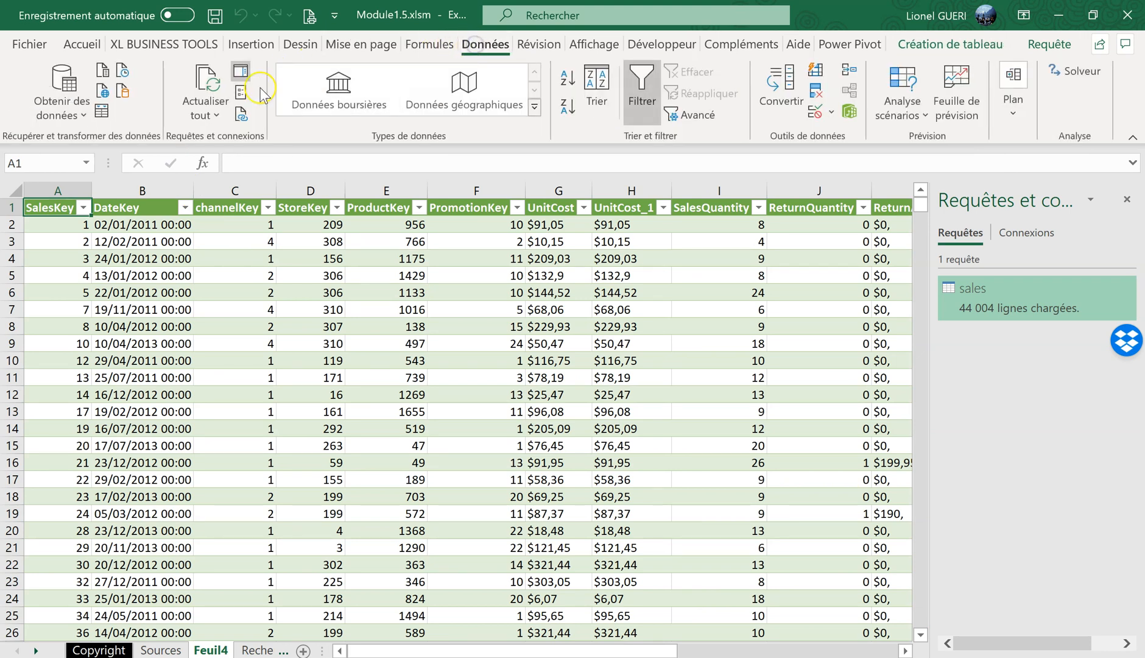
click(65, 109)
mouse_move(104, 153)
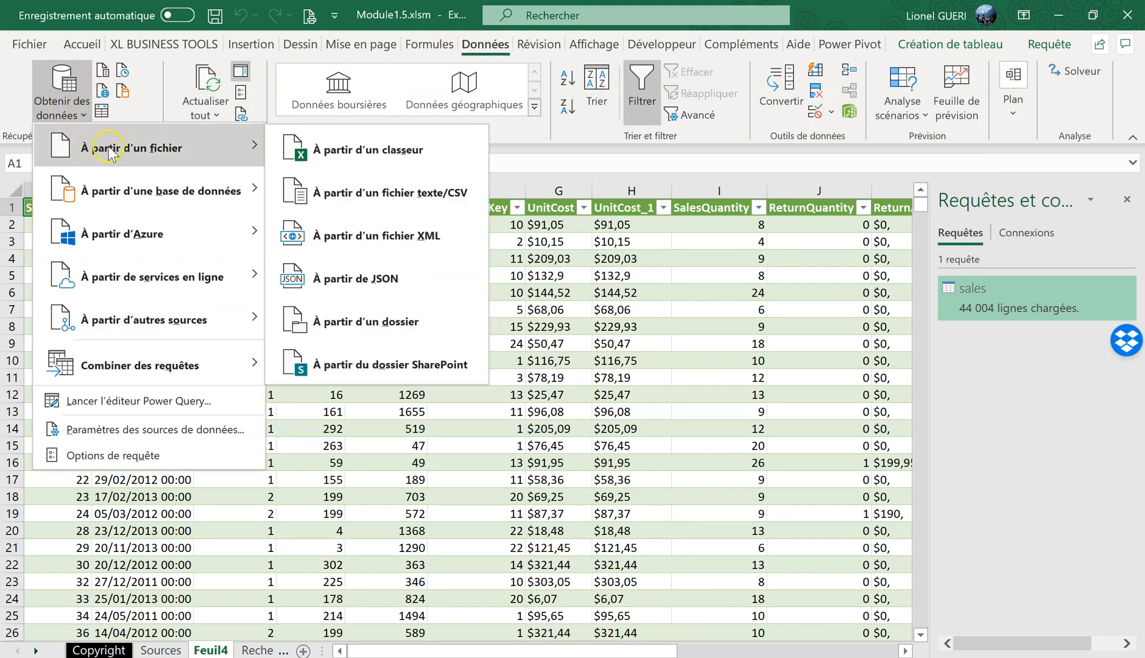
click(407, 154)
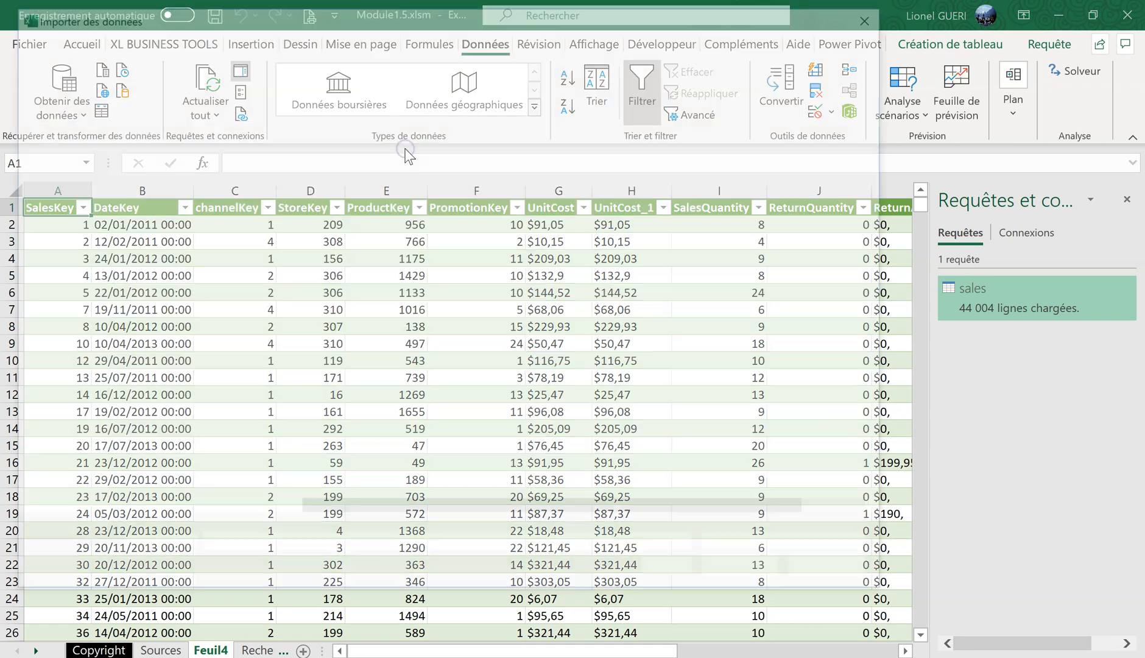
click(329, 122)
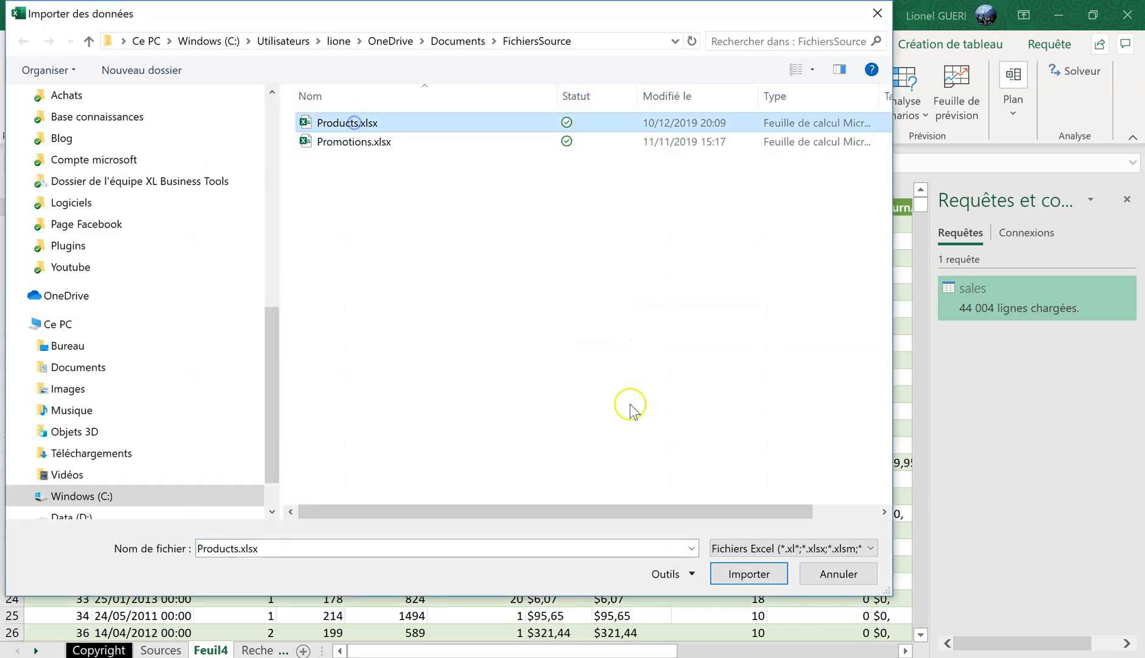
click(739, 571)
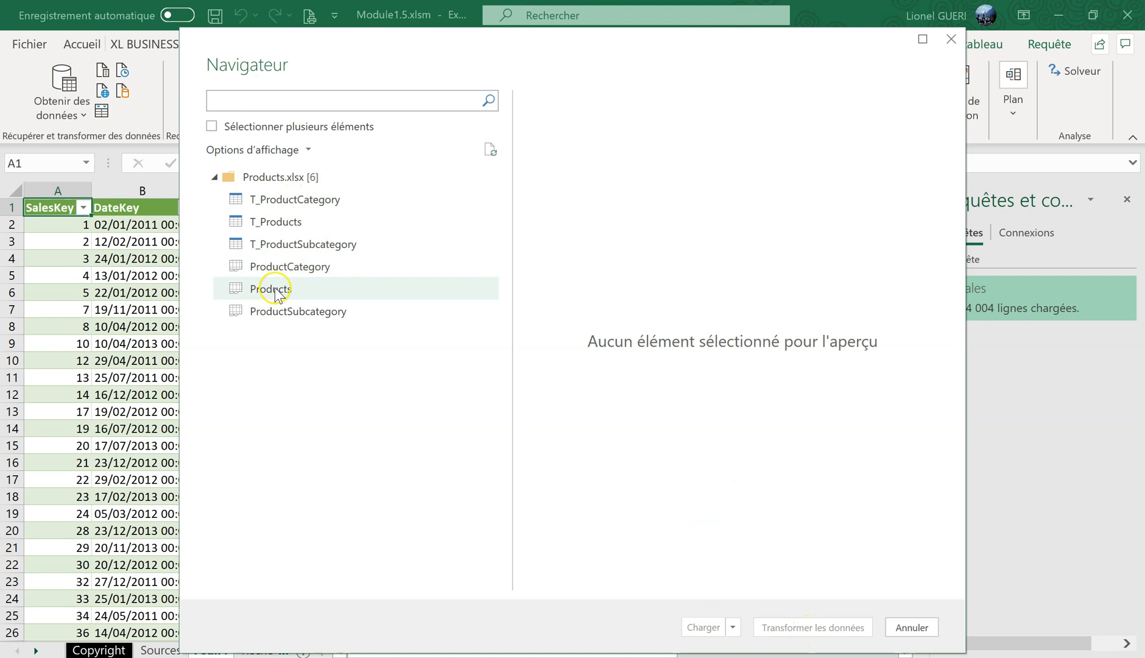
click(279, 223)
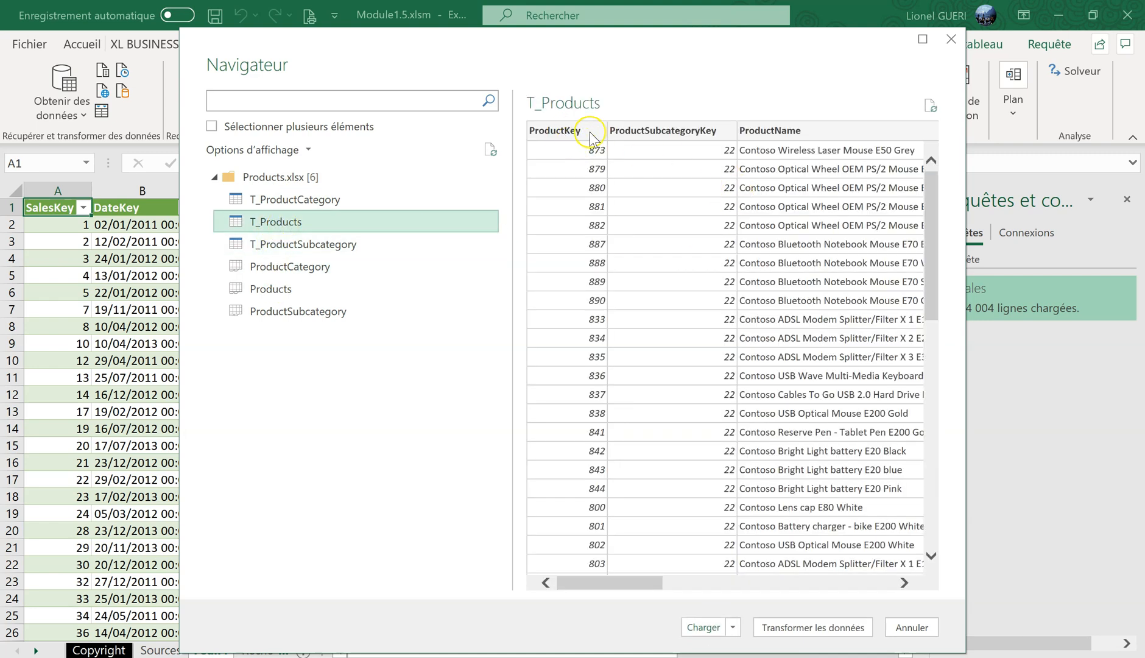
click(705, 628)
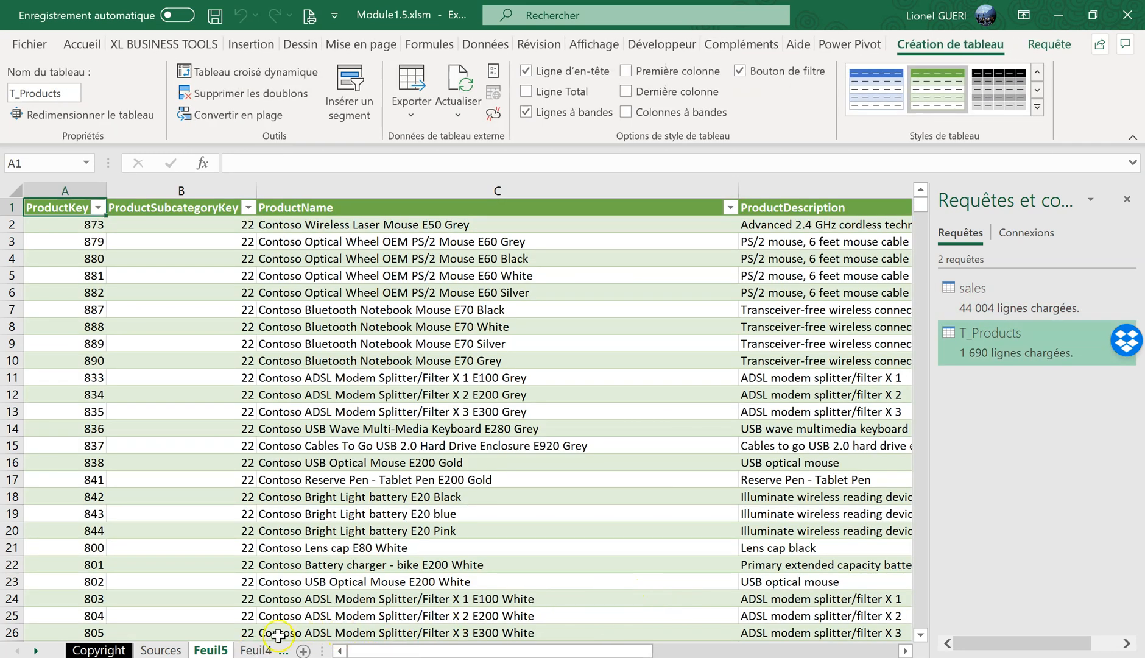
Step: Compare the loaded sales and T_Products tables, examining the ProductKey column in both and the ProductName column in T_Products
click(255, 650)
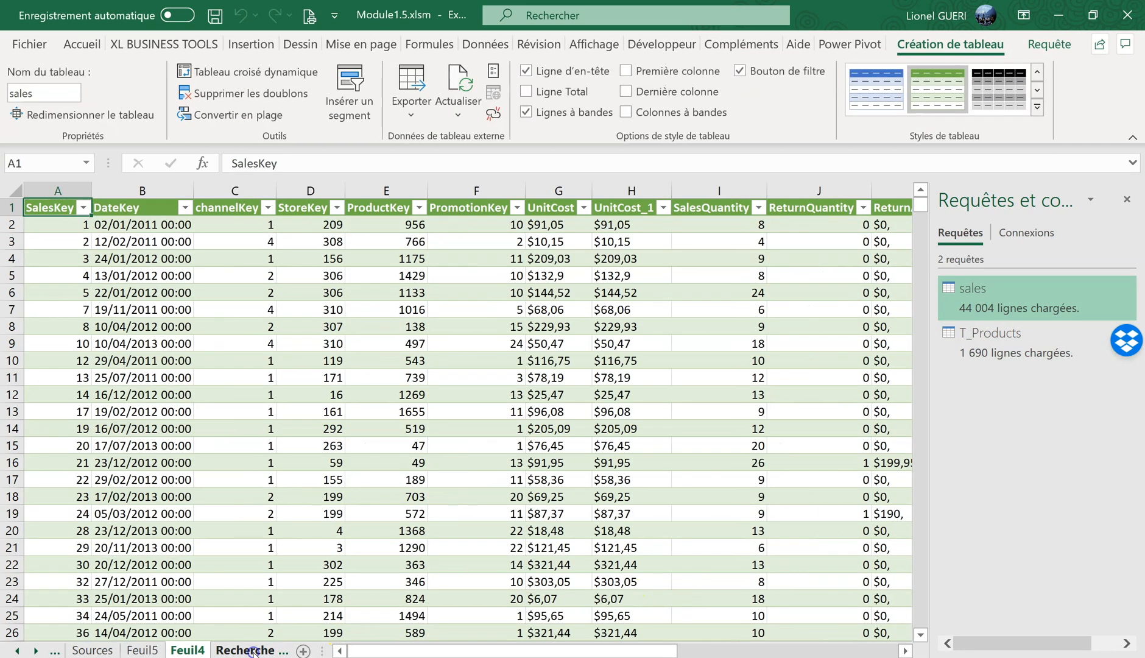
click(142, 225)
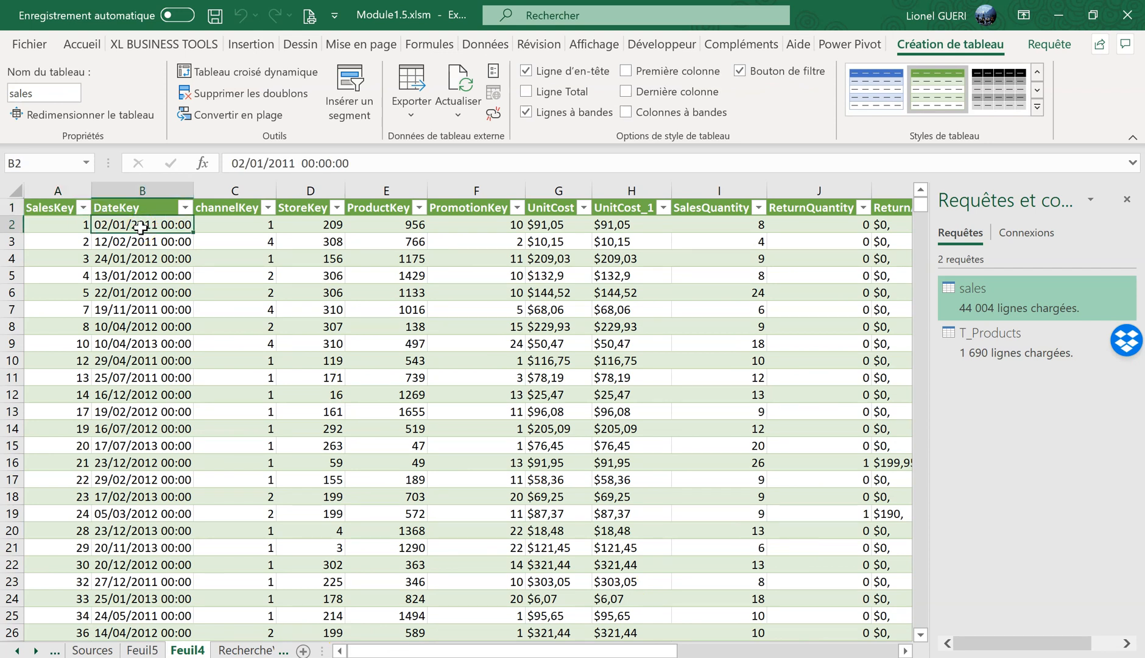
click(402, 196)
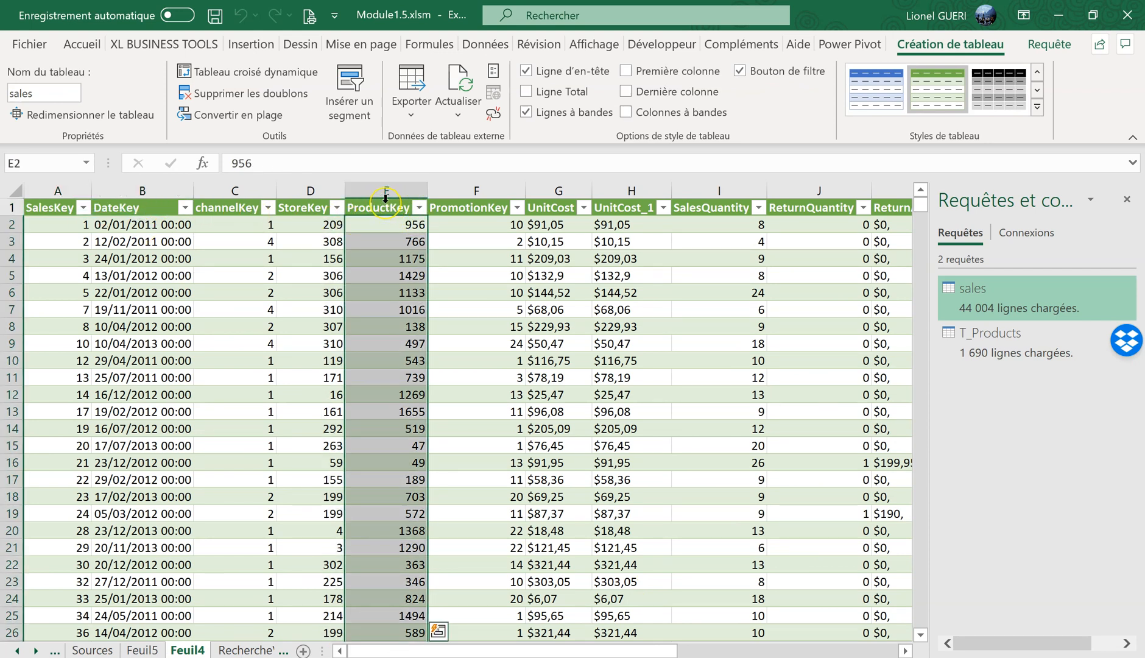
click(146, 650)
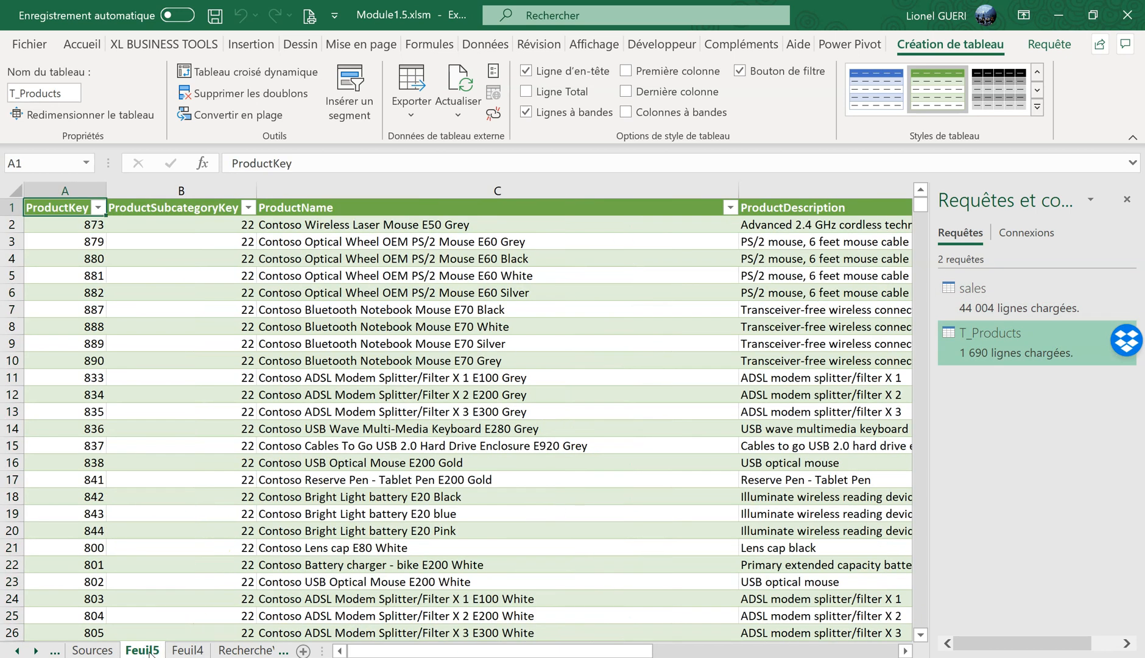
click(71, 207)
click(70, 199)
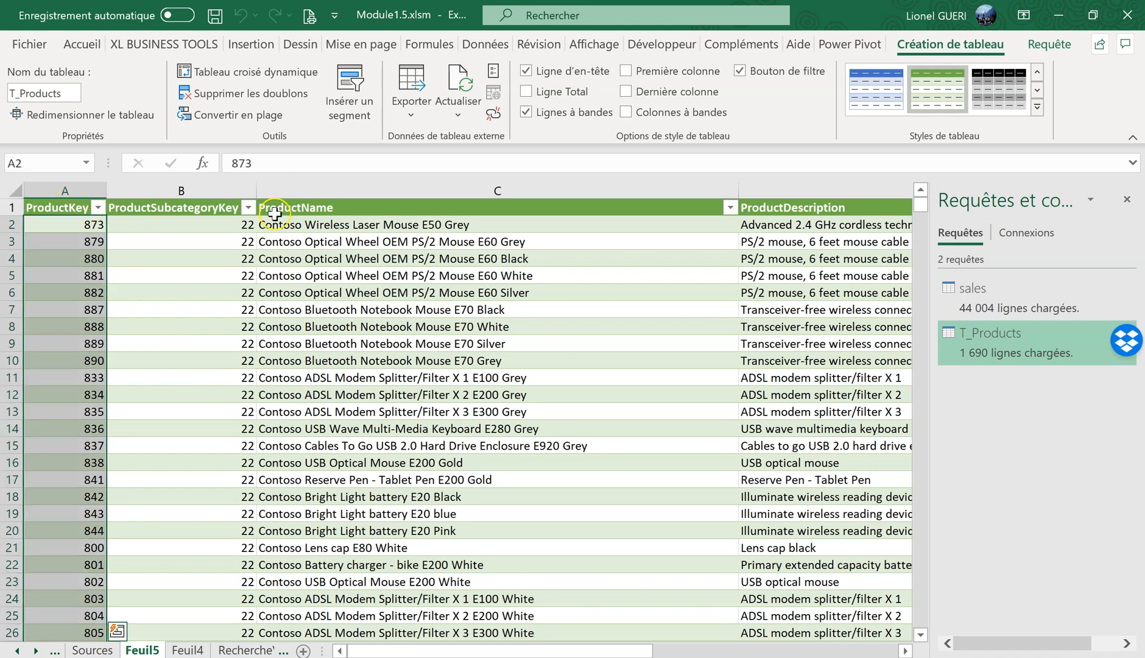
click(295, 197)
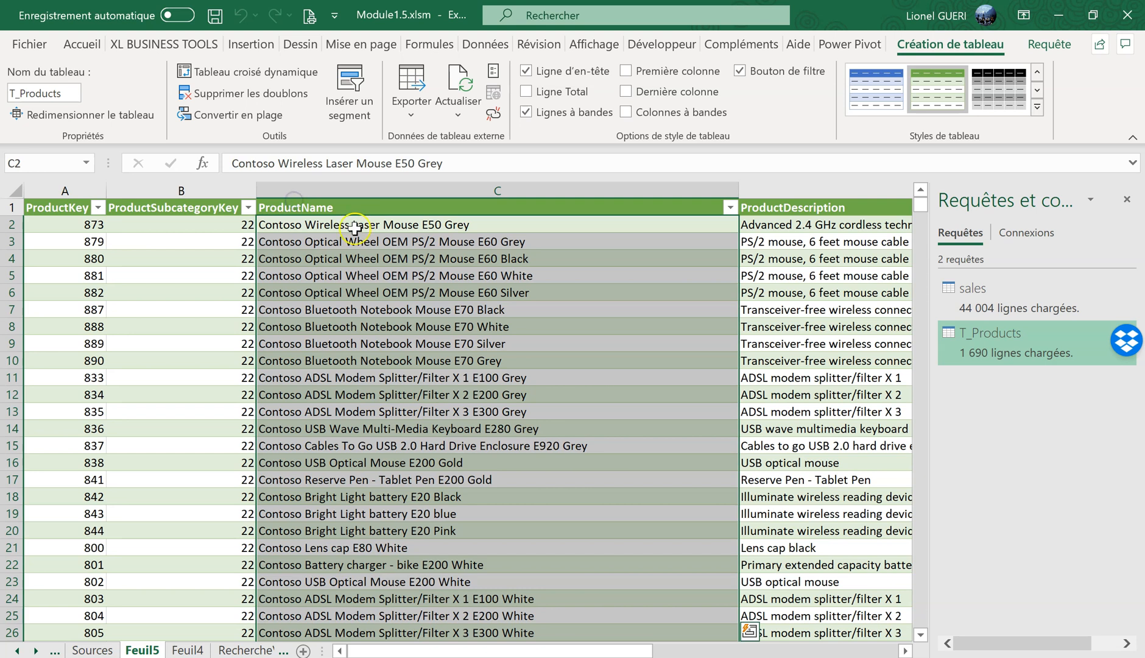
click(206, 649)
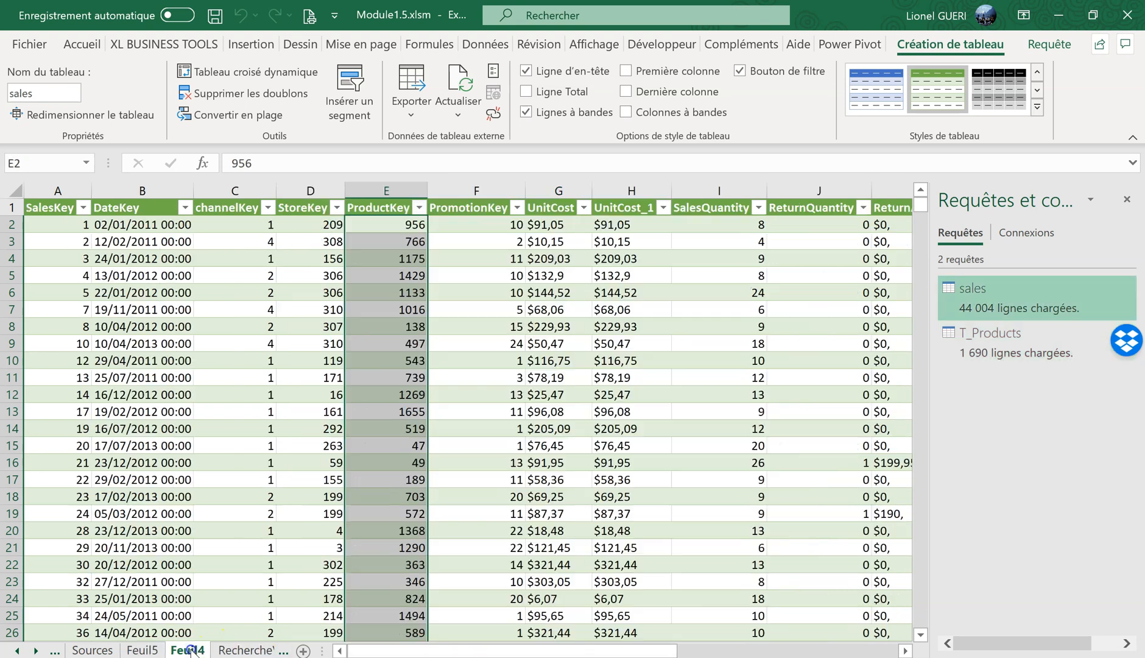
click(570, 366)
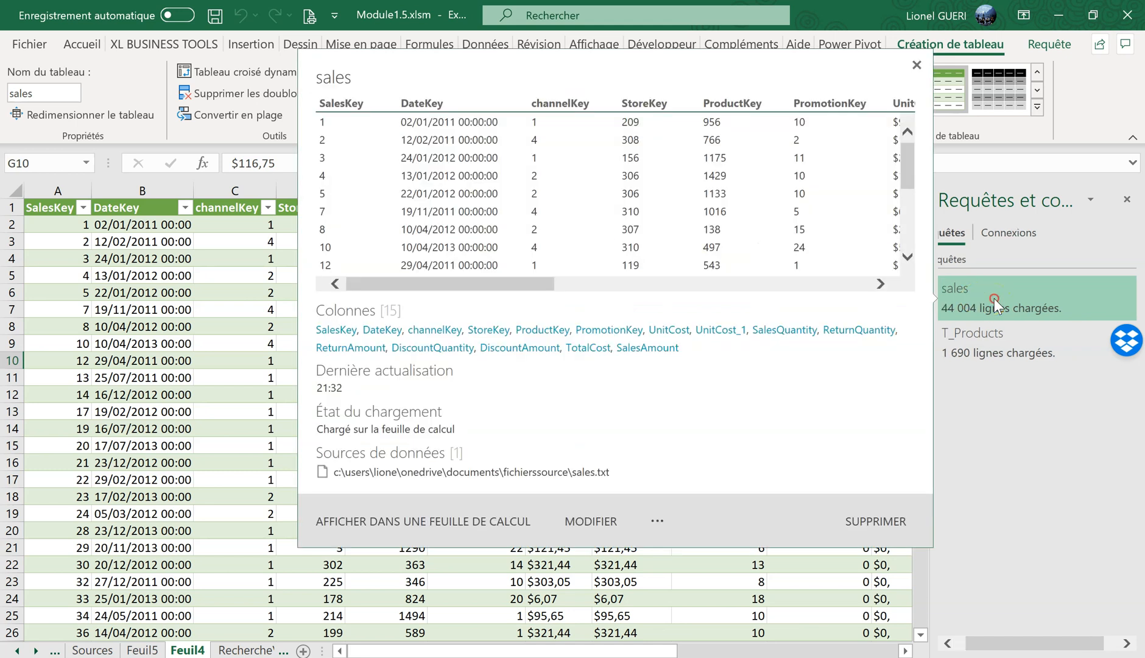
Step: Open the sales query in the Power Query Editor and expand the list of queries
right_click(994, 300)
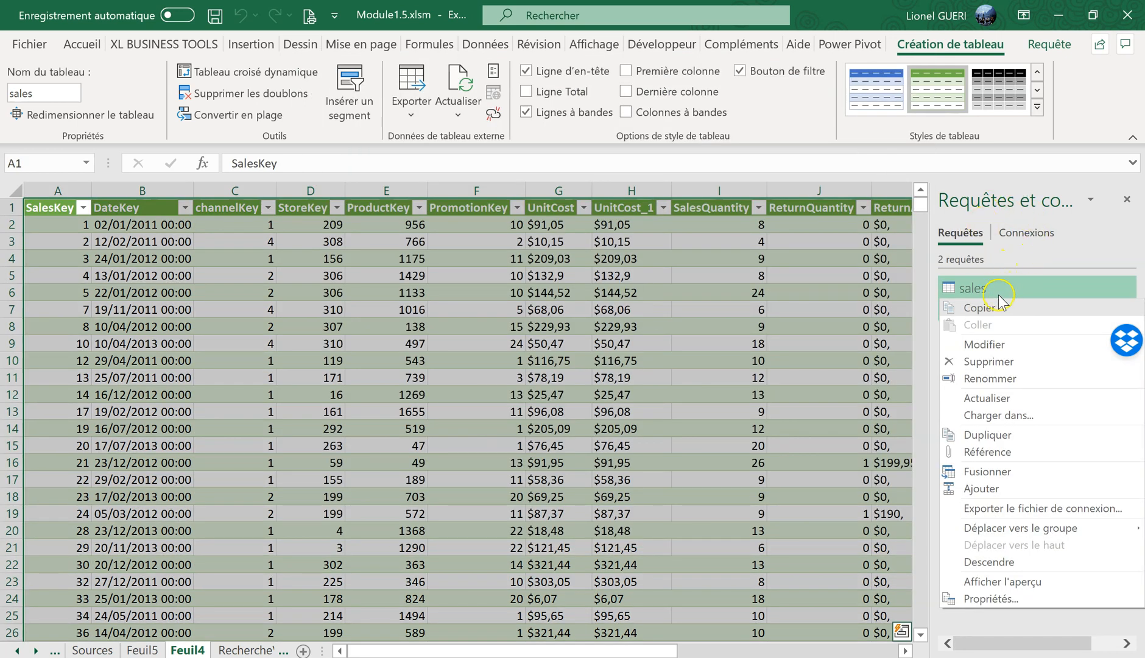
click(989, 345)
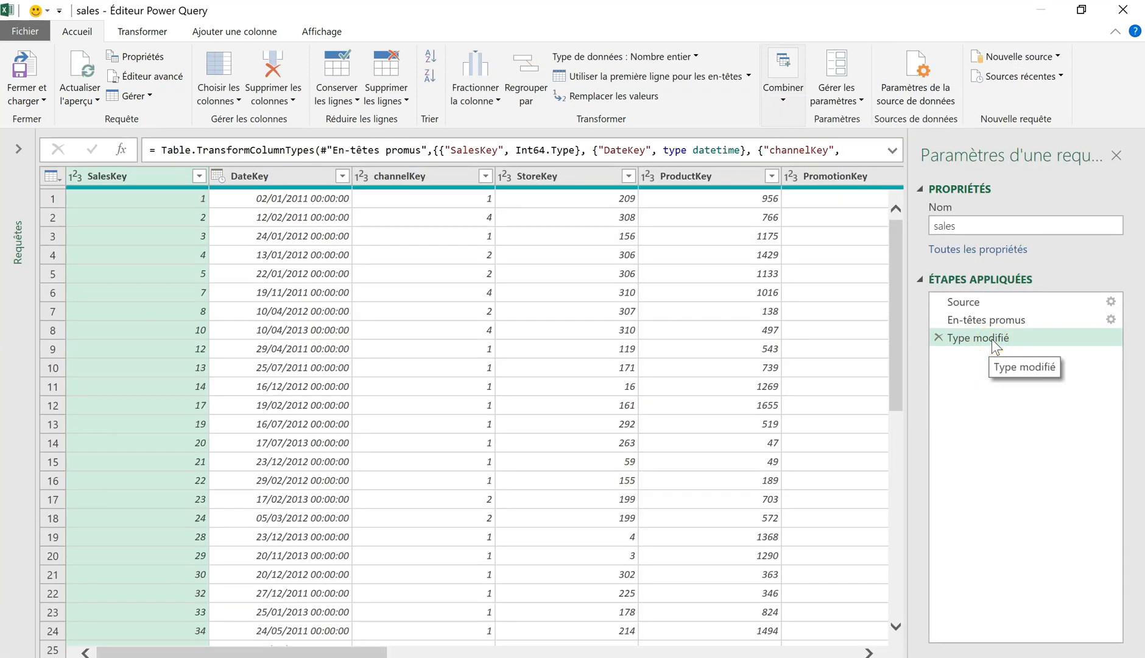
click(19, 244)
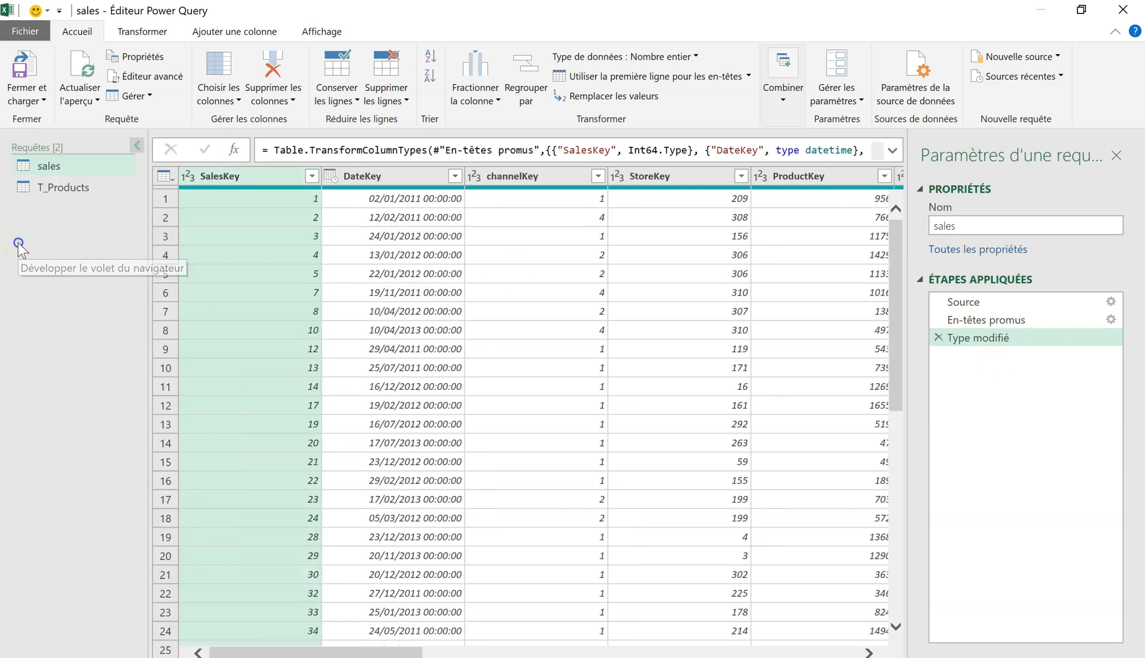
Step: Compare the sales and T_Products queries, examining the ProductKey column in each and the final columns of sales
click(43, 202)
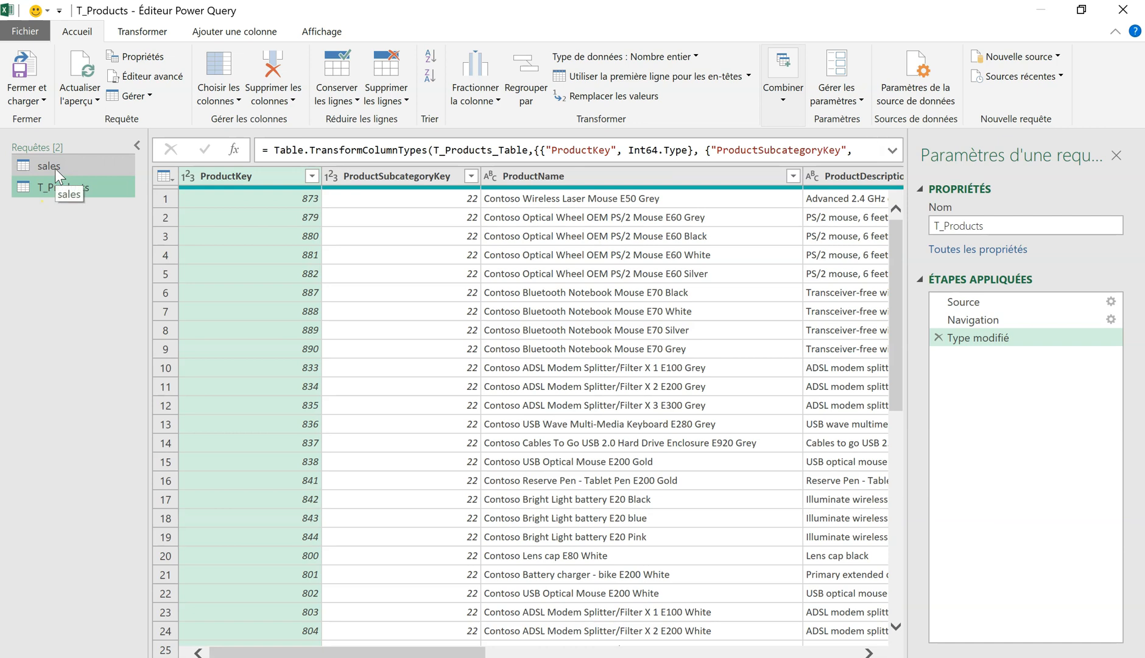
click(50, 165)
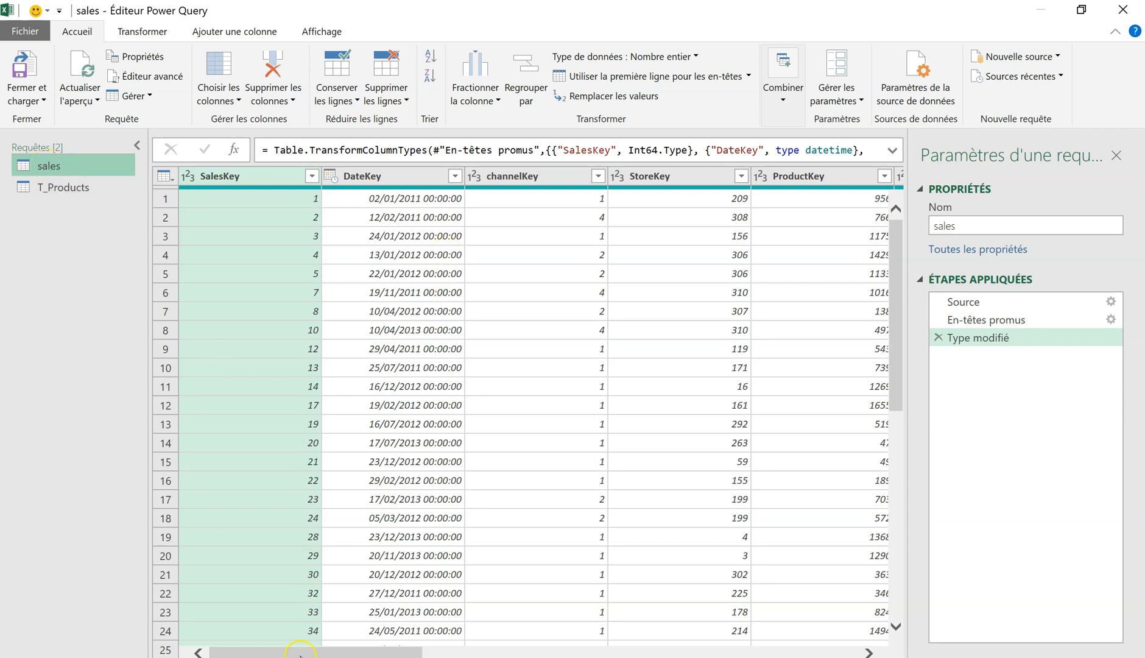
drag(300, 655, 350, 652)
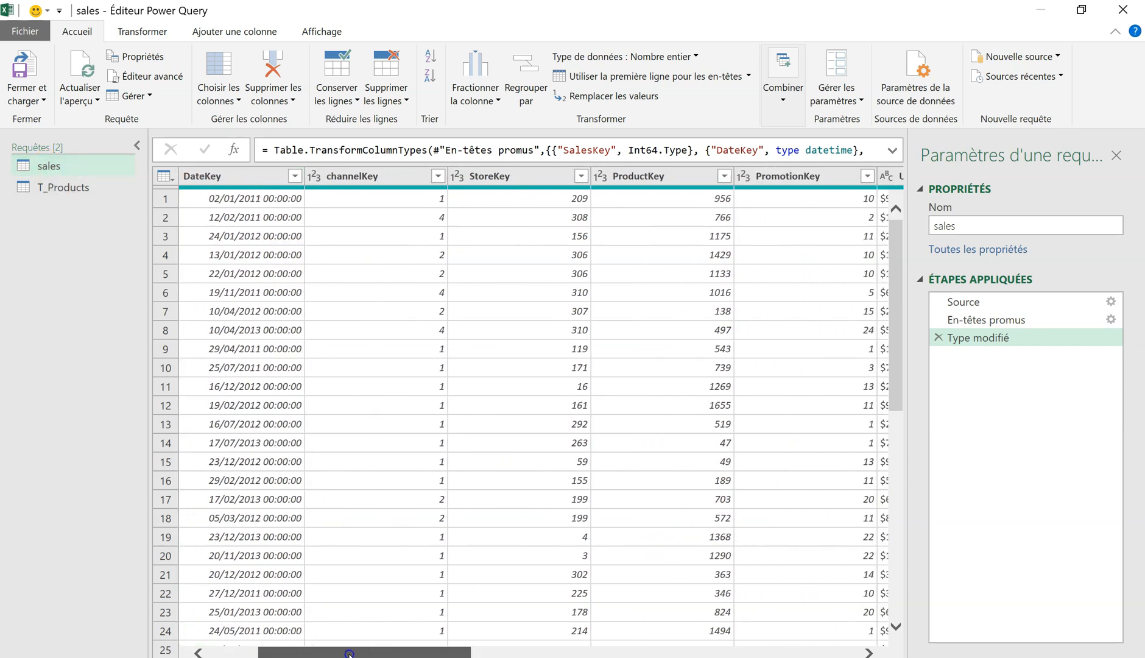
click(631, 177)
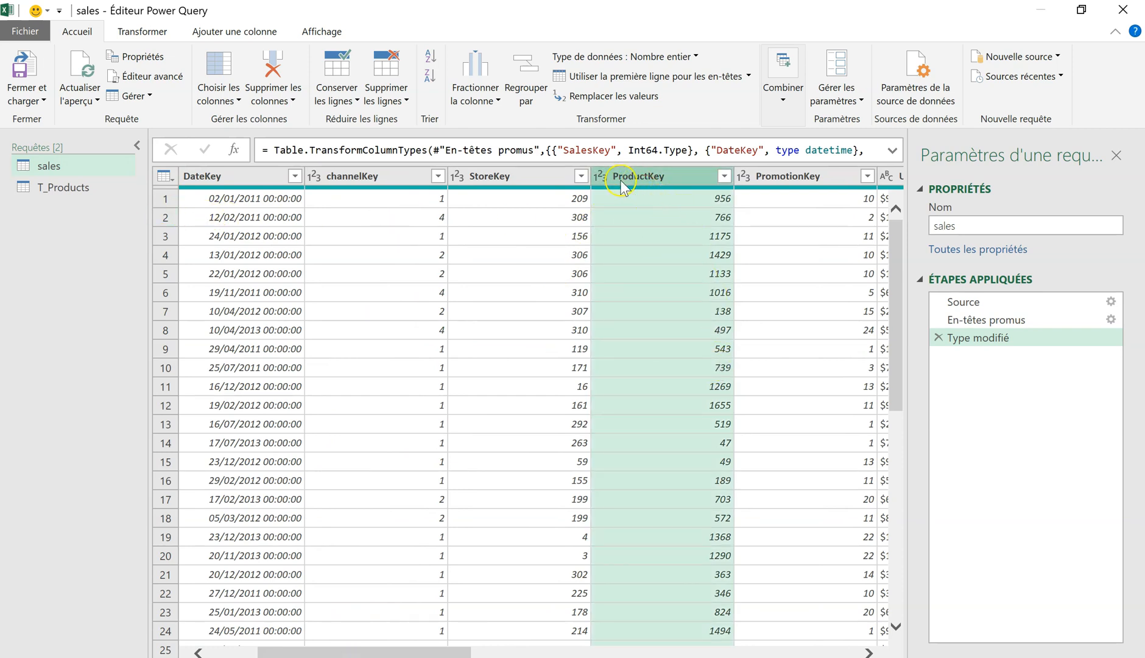
click(81, 190)
click(71, 189)
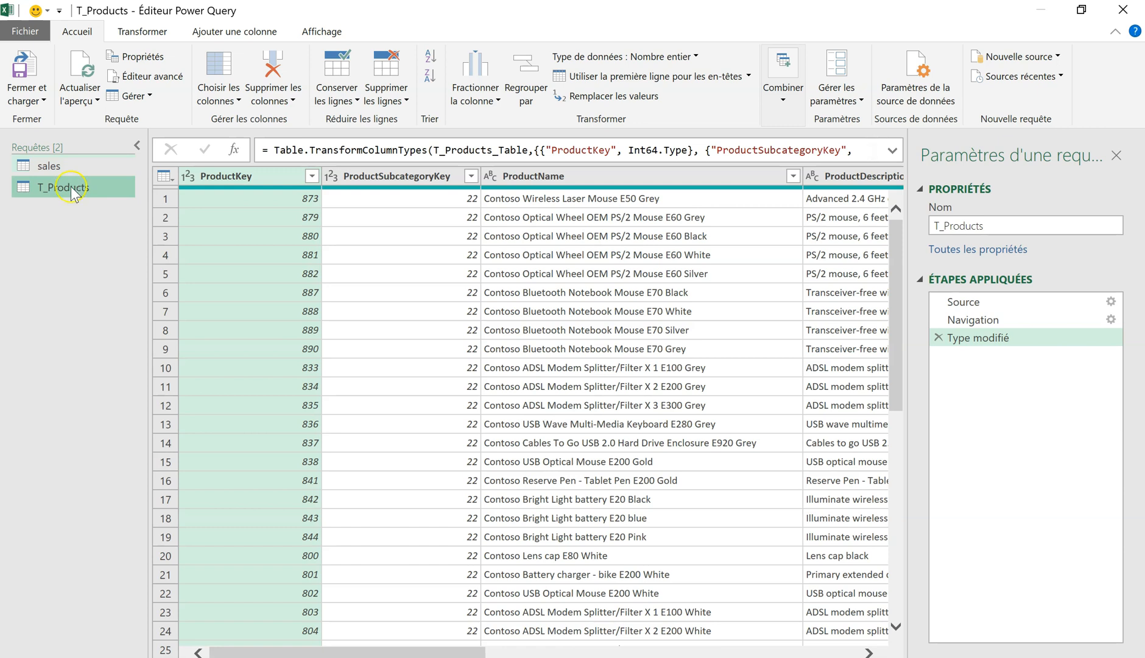
click(229, 176)
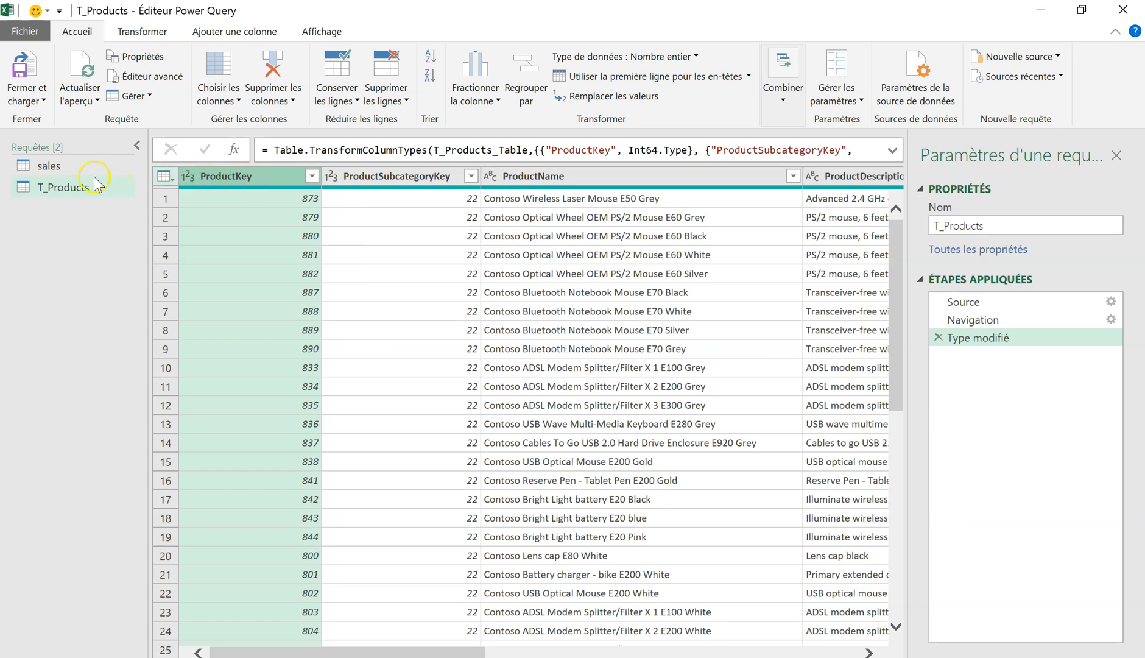
click(55, 171)
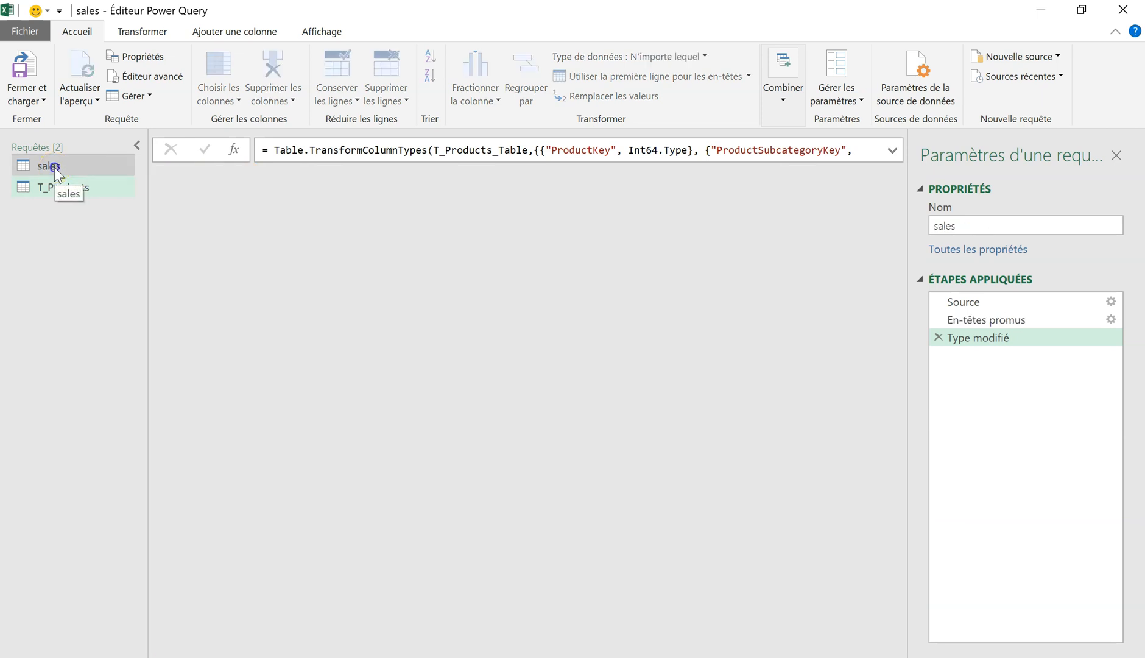
drag(336, 652, 770, 652)
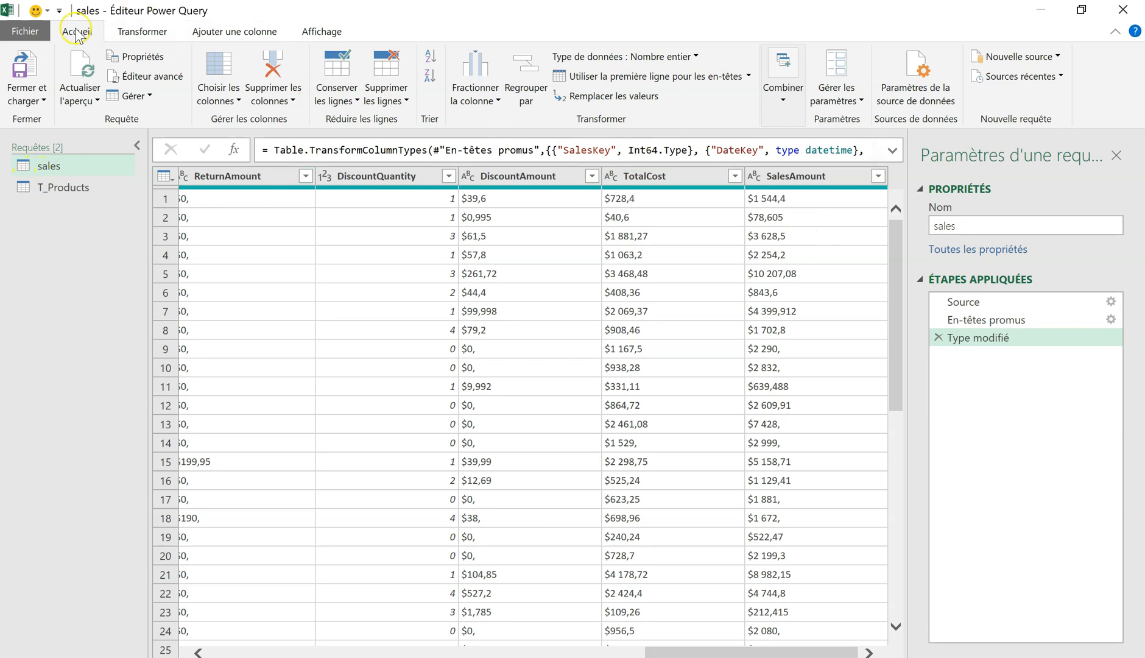
Step: Set up a merge of the sales query with T_Products, matching the two tables on their ProductKey columns
click(784, 101)
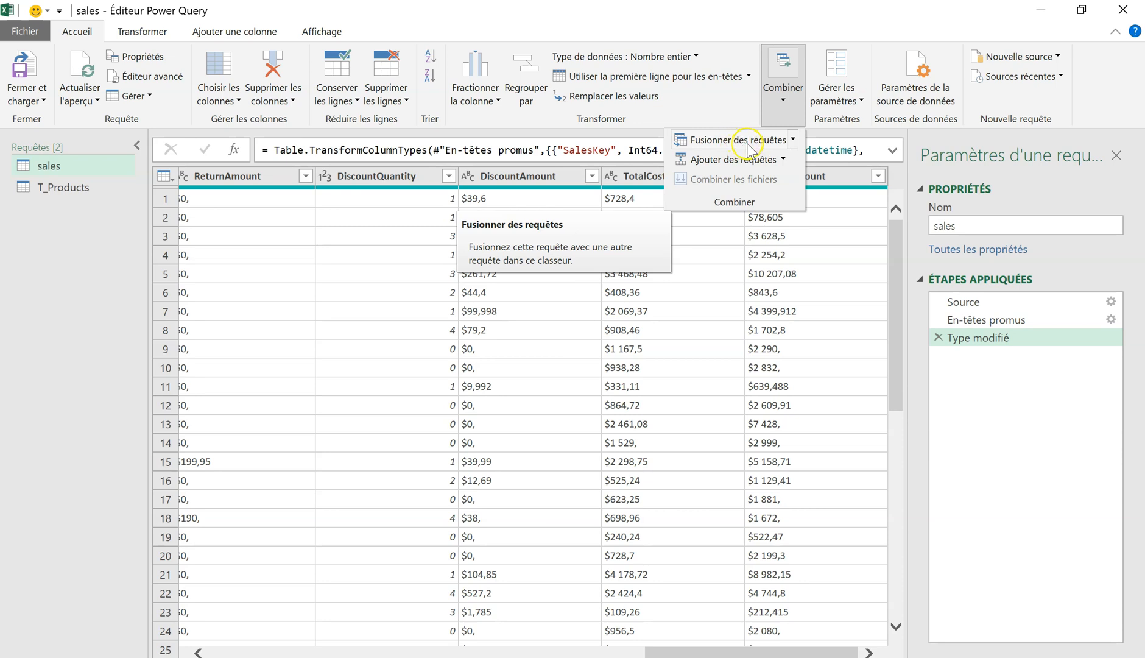
click(742, 144)
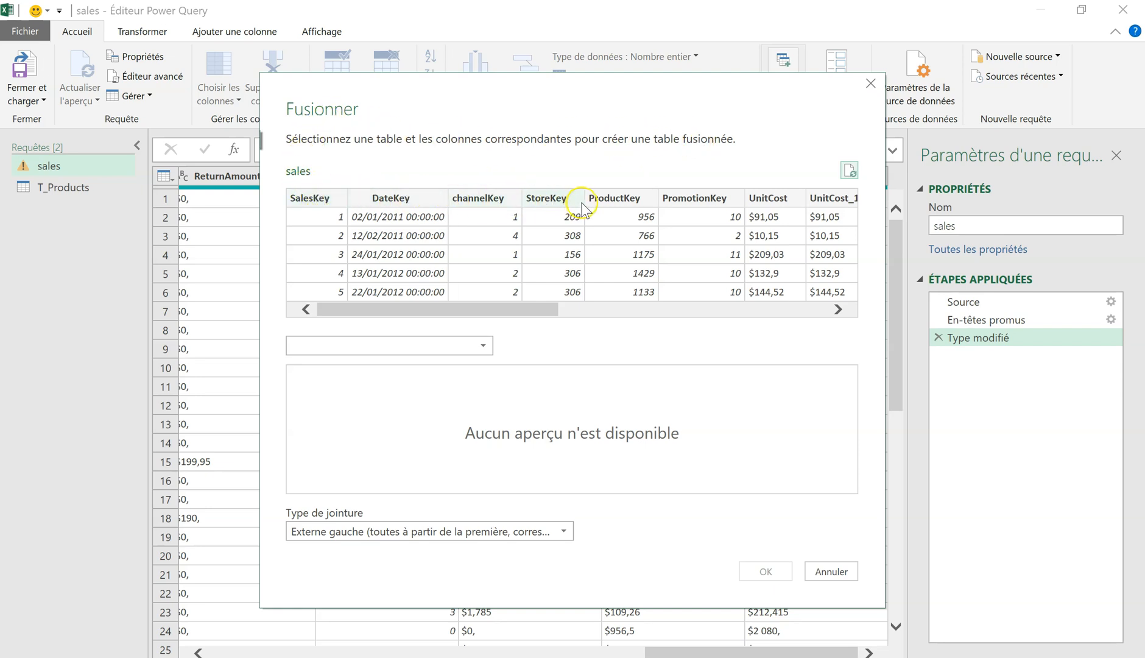
click(628, 199)
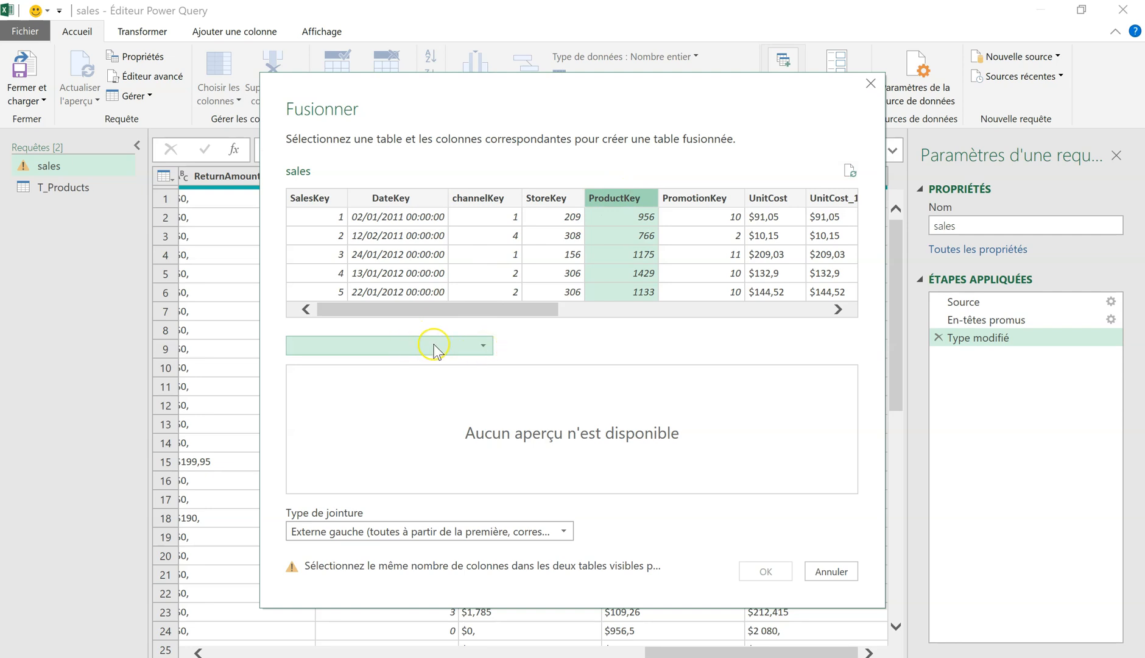
click(483, 345)
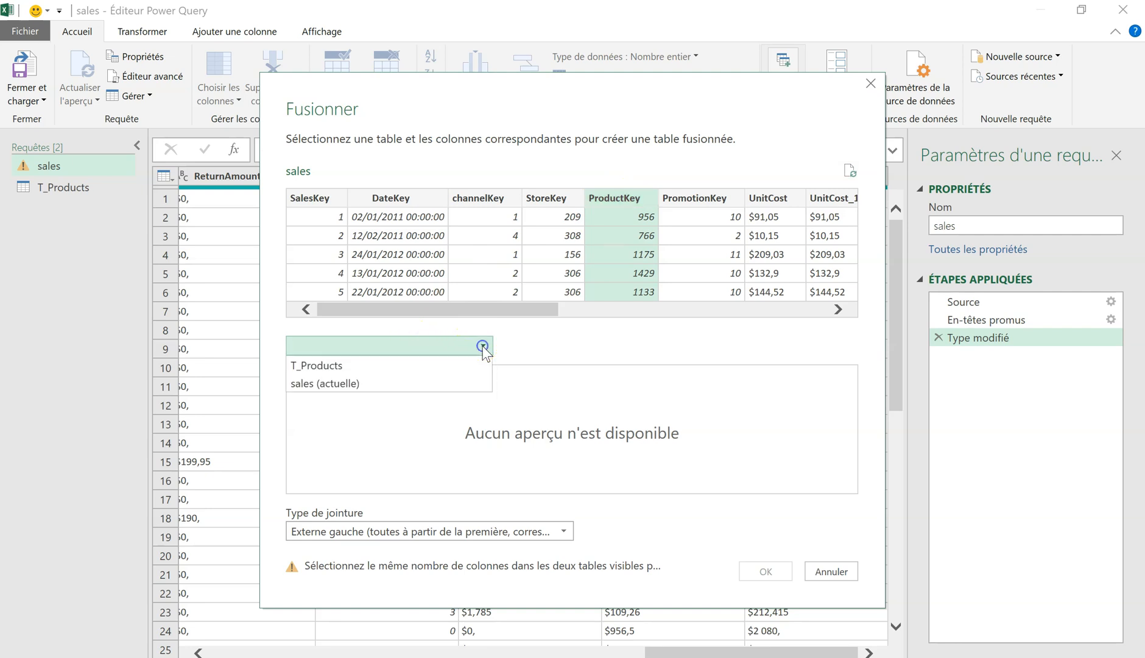
click(308, 367)
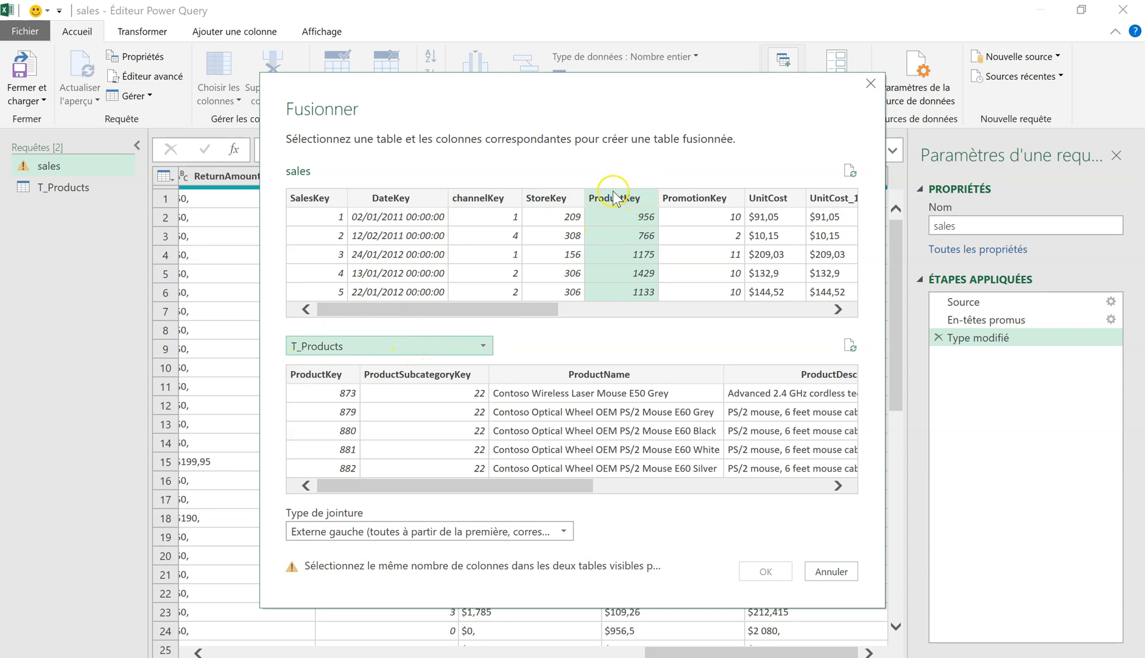
click(318, 373)
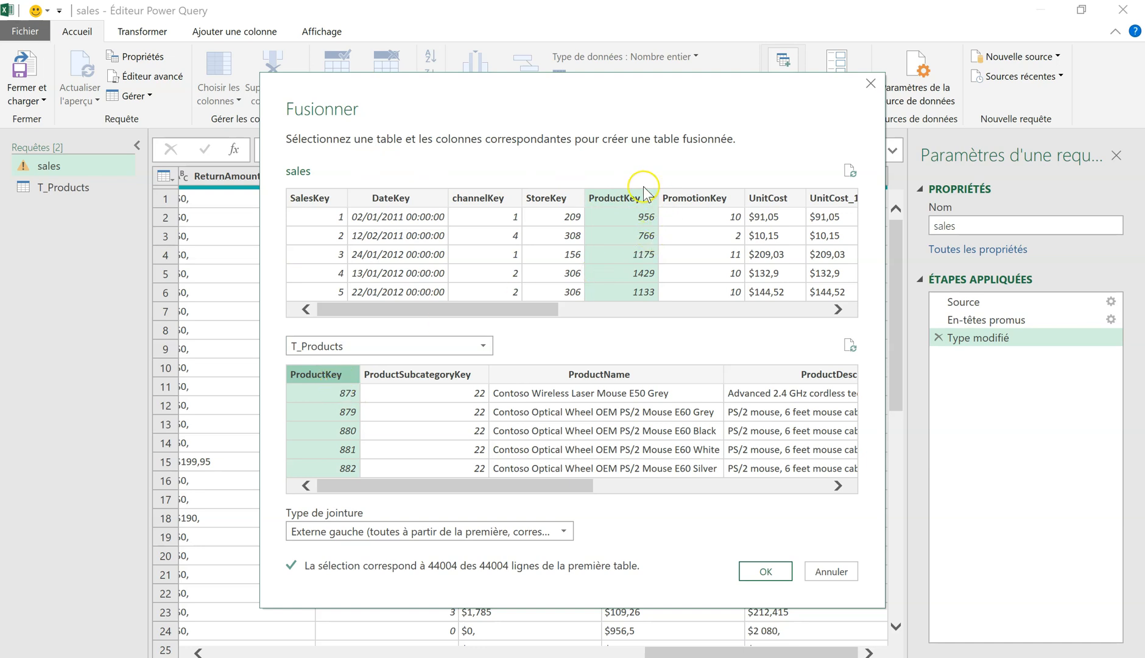
drag(379, 486, 312, 485)
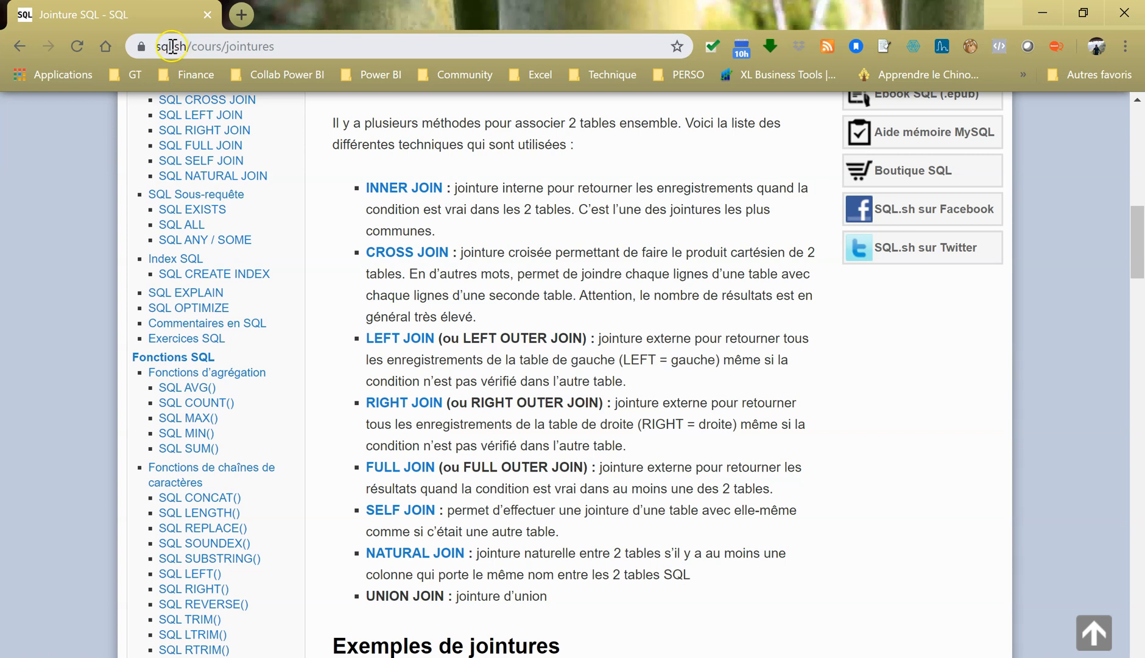
Step: Switch to the browser and review the join types on the sql.sh Jointure SQL page, especially the LEFT JOIN description and diagram
scroll(511, 217, up, 7)
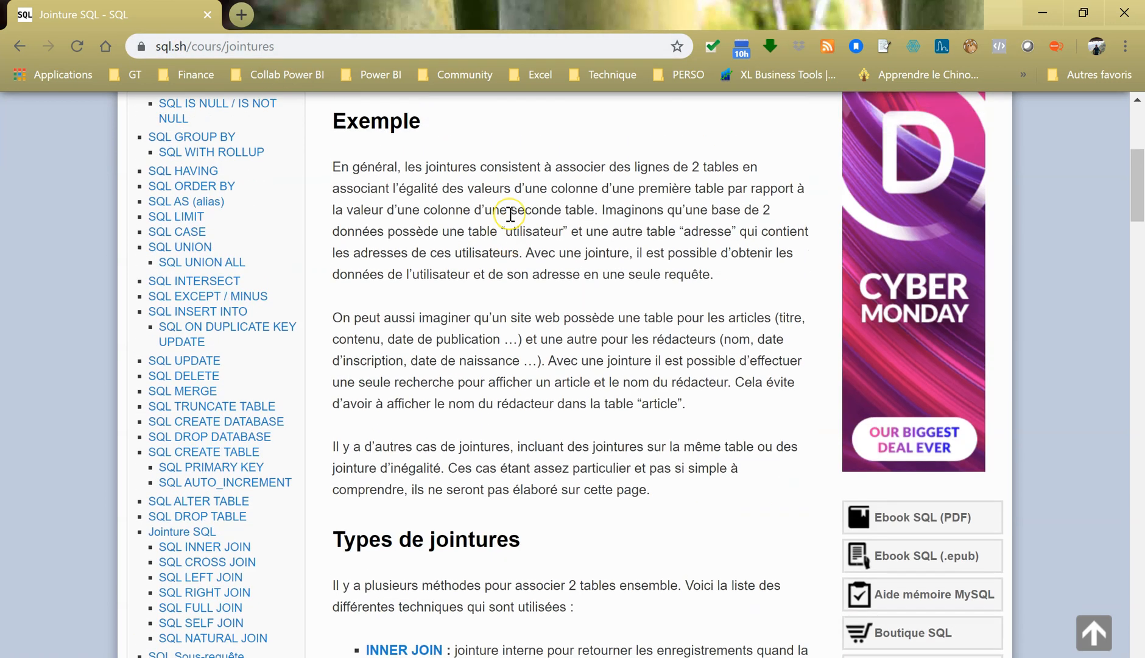
scroll(511, 214, up, 5)
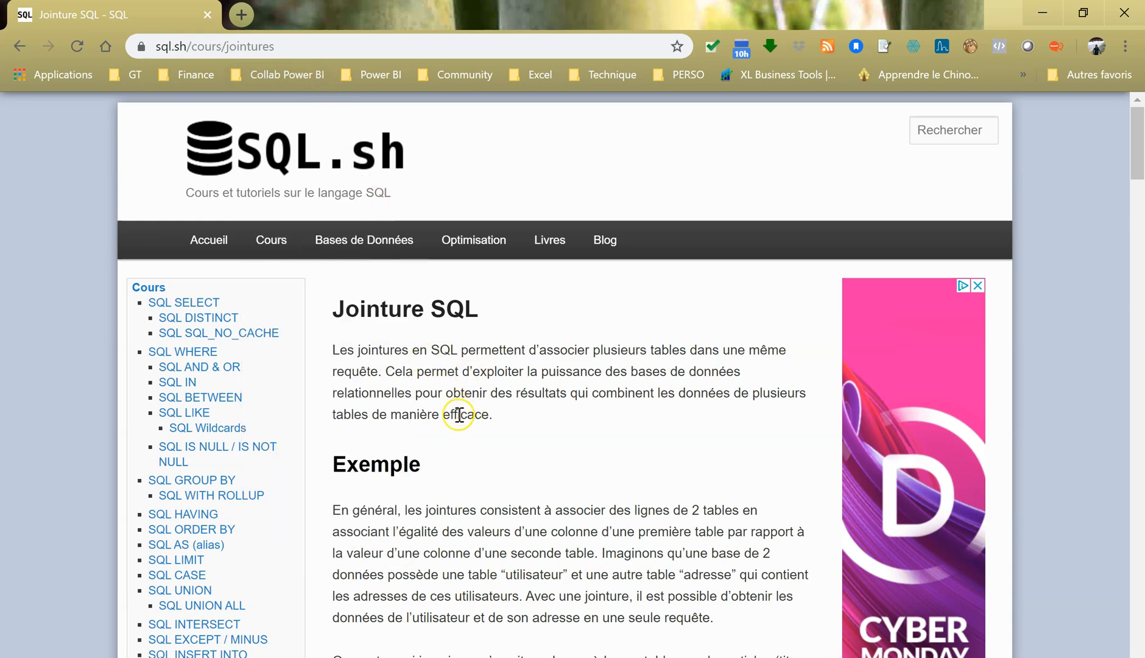
scroll(458, 414, down, 9)
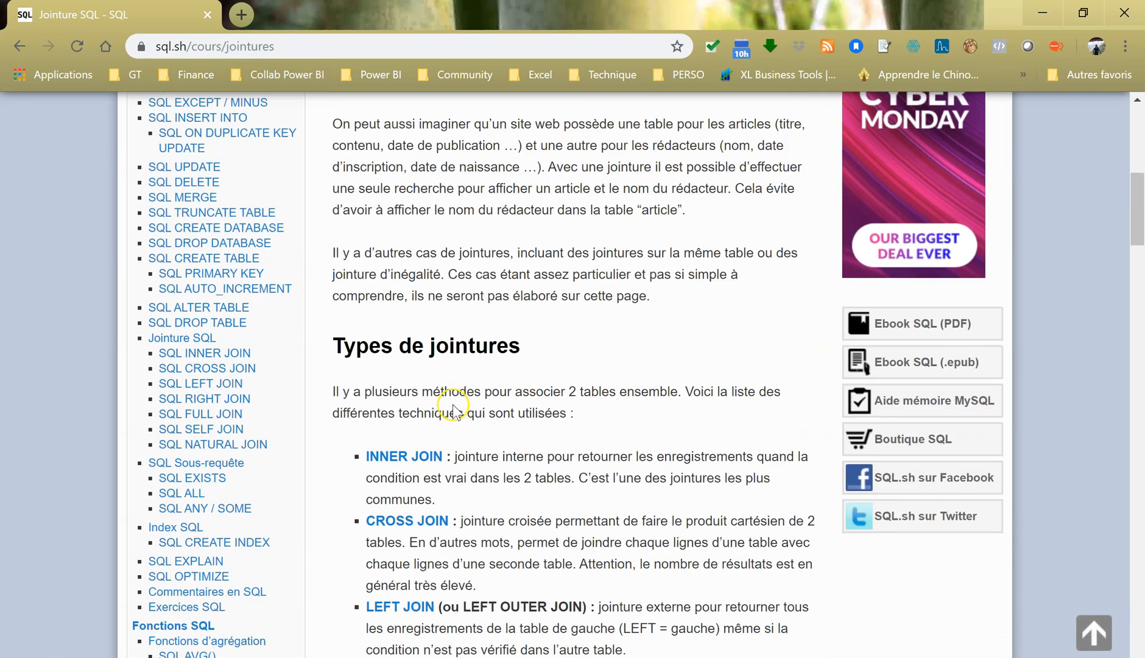
scroll(453, 409, down, 4)
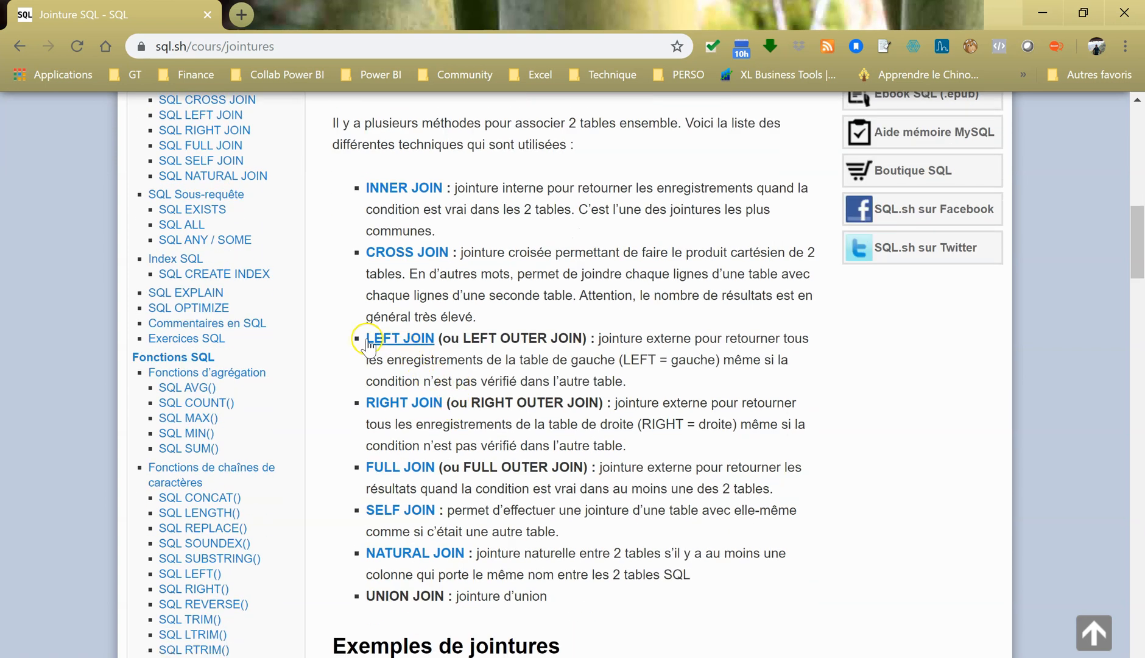
drag(596, 339, 631, 383)
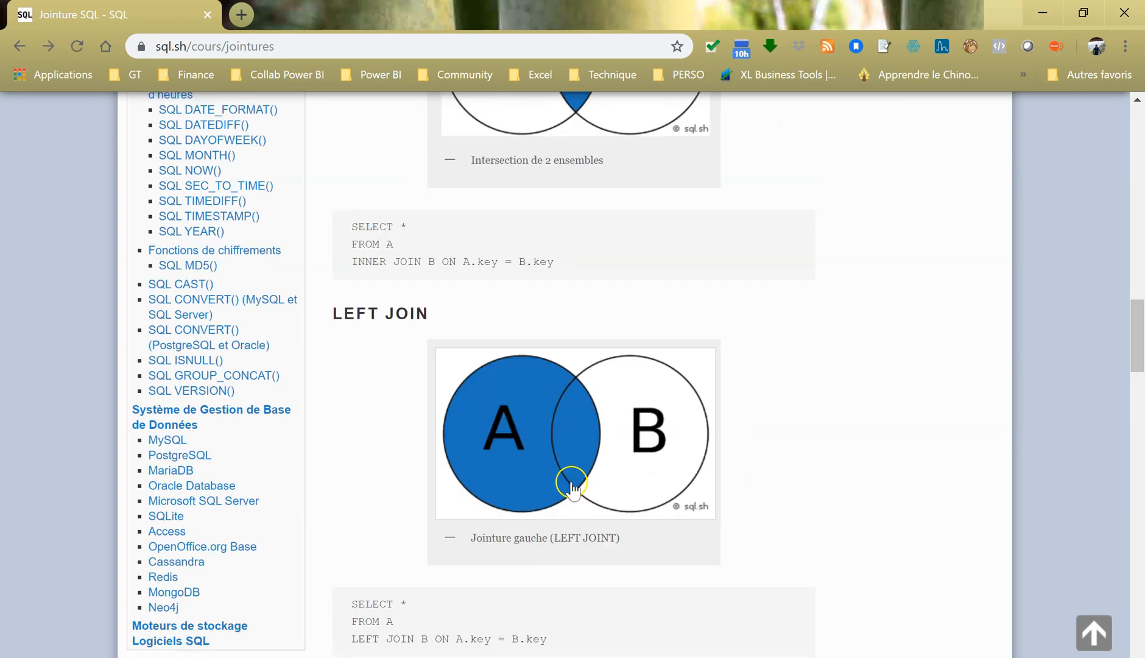
scroll(568, 443, down, 2)
scroll(568, 424, up, 1)
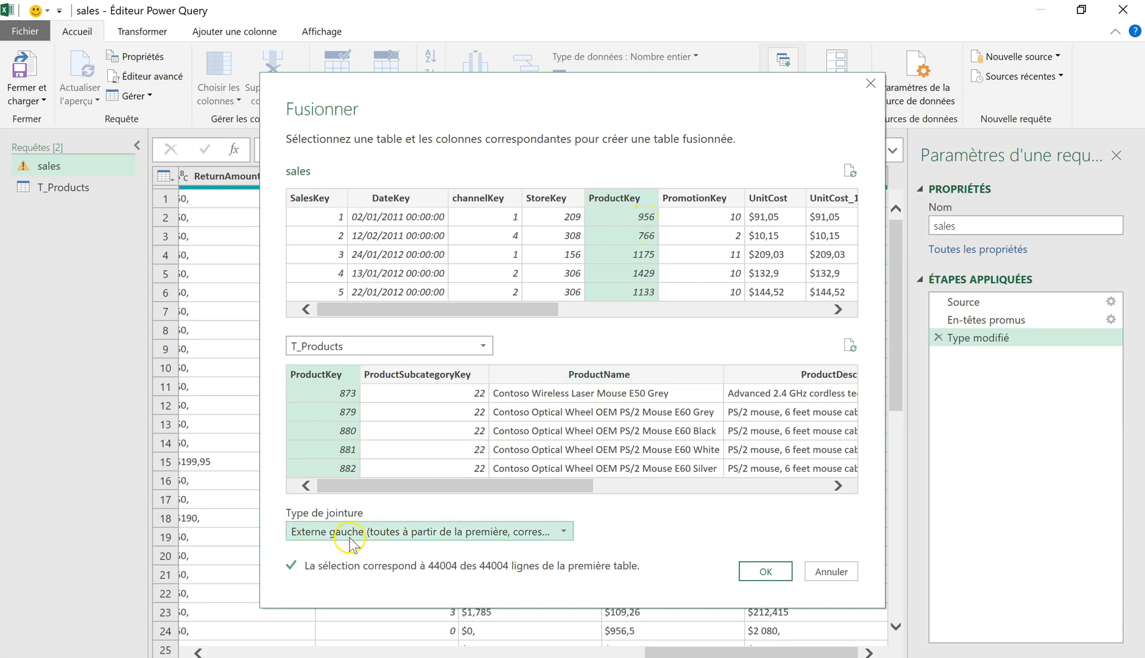
Step: Back in the Power Query merge, choose the Externe gauche join type and run the merge
click(384, 534)
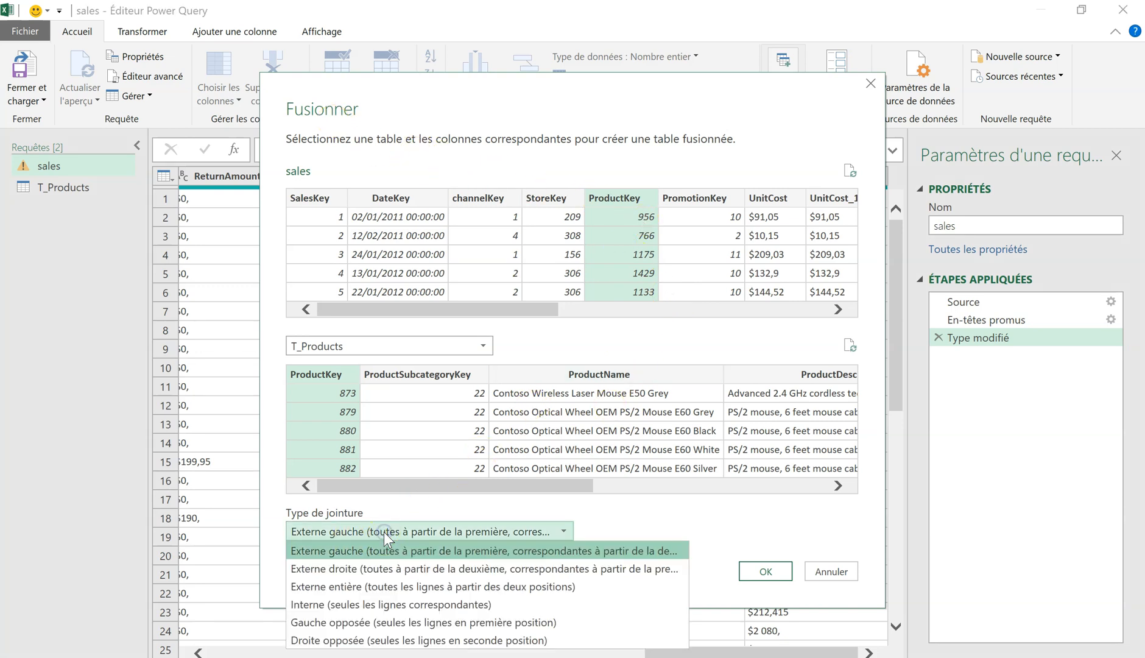
click(359, 552)
click(765, 572)
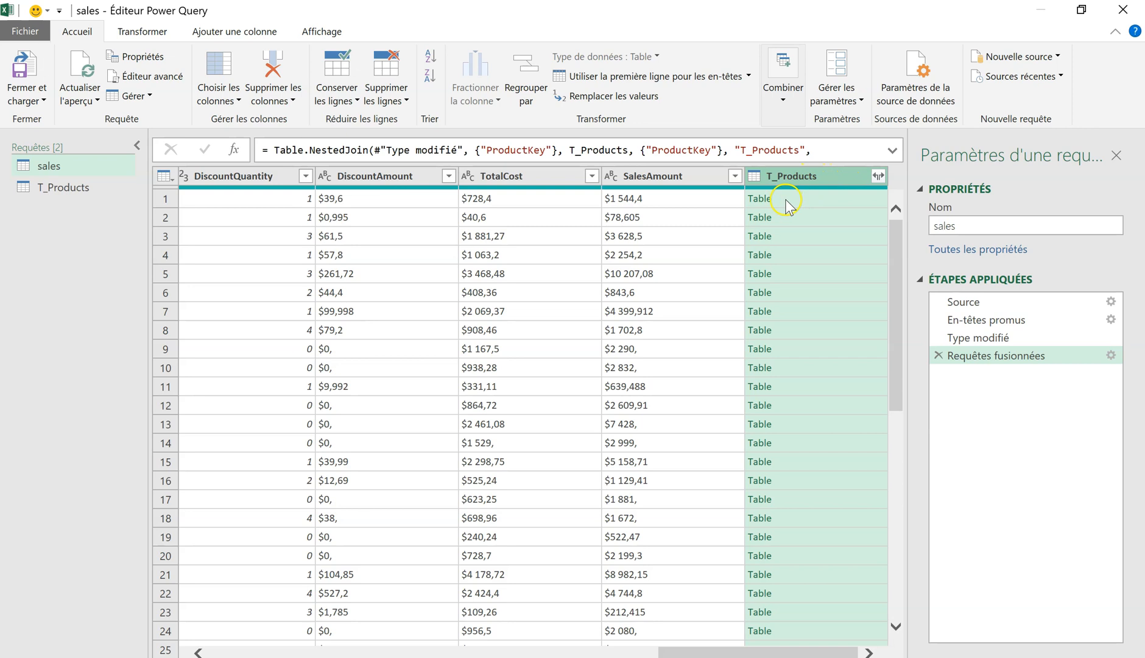
Step: Expand the merged T_Products column to only ProductName and ProductDescription, without using the original column name as a prefix
click(878, 176)
click(879, 176)
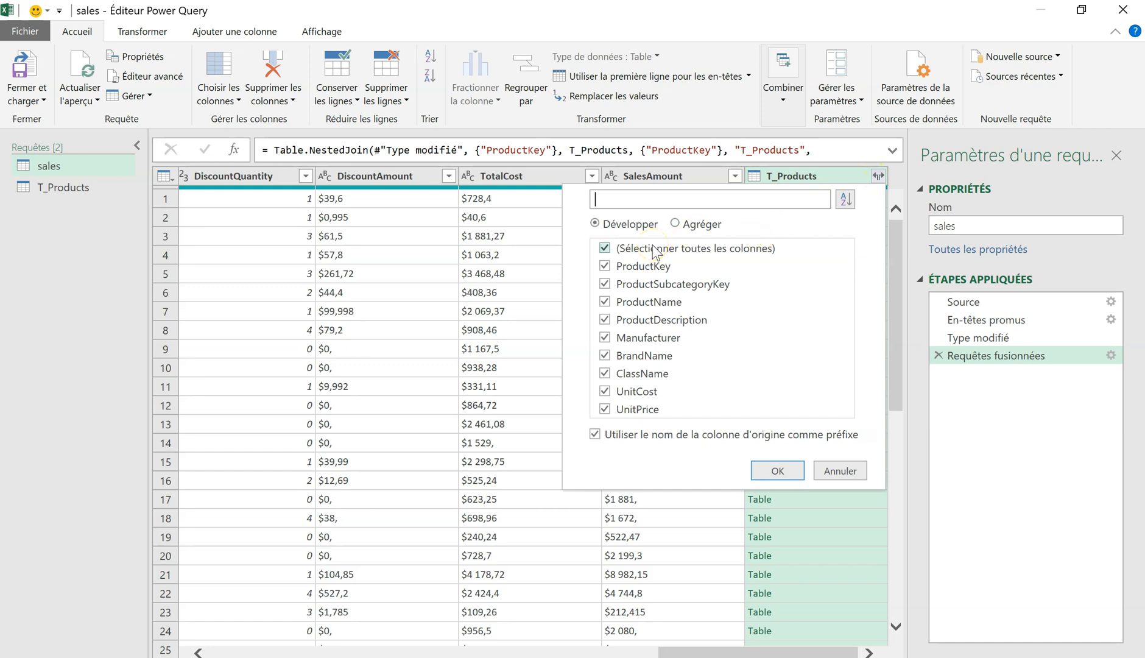
click(604, 266)
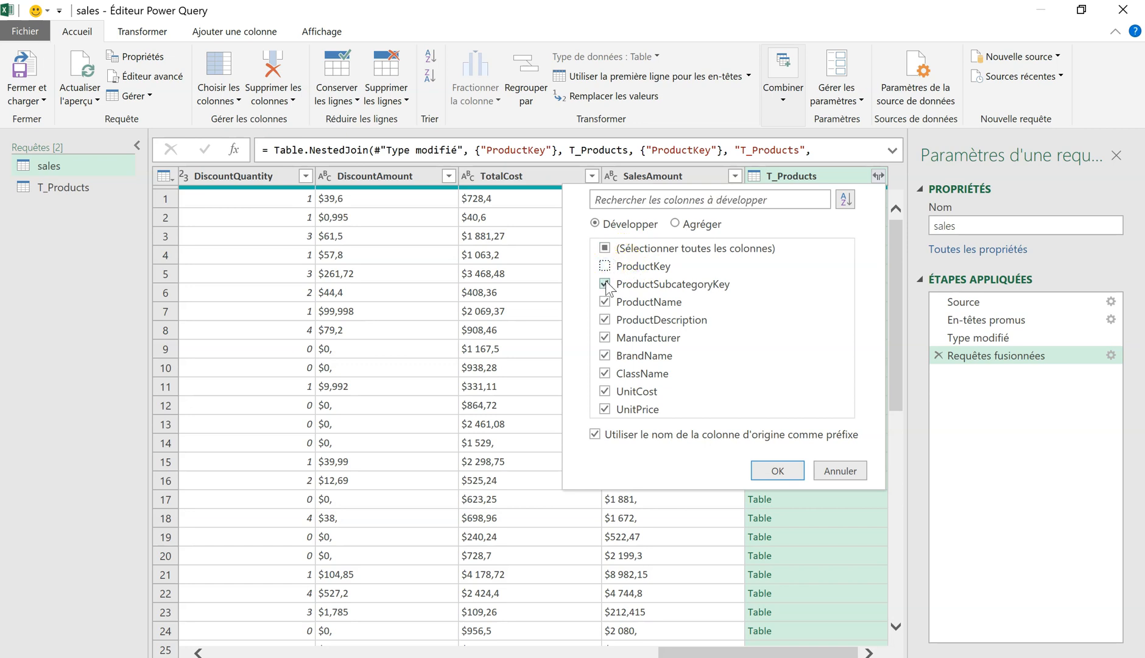
click(605, 284)
click(605, 391)
click(604, 374)
click(606, 356)
click(605, 338)
click(595, 434)
click(769, 469)
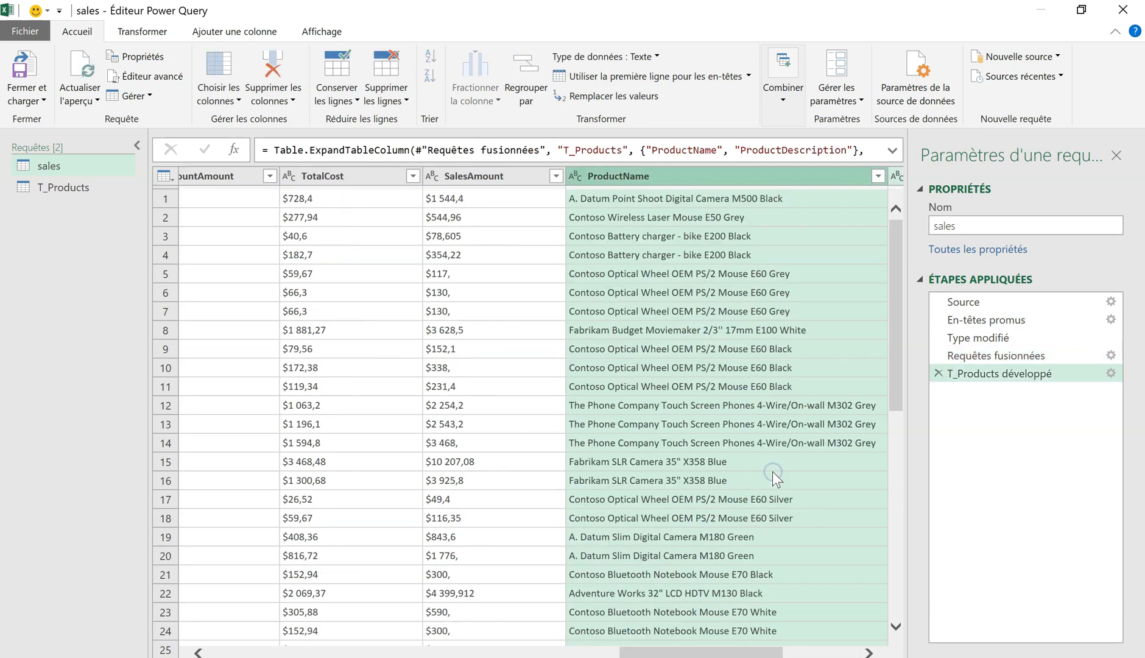
drag(707, 651, 769, 650)
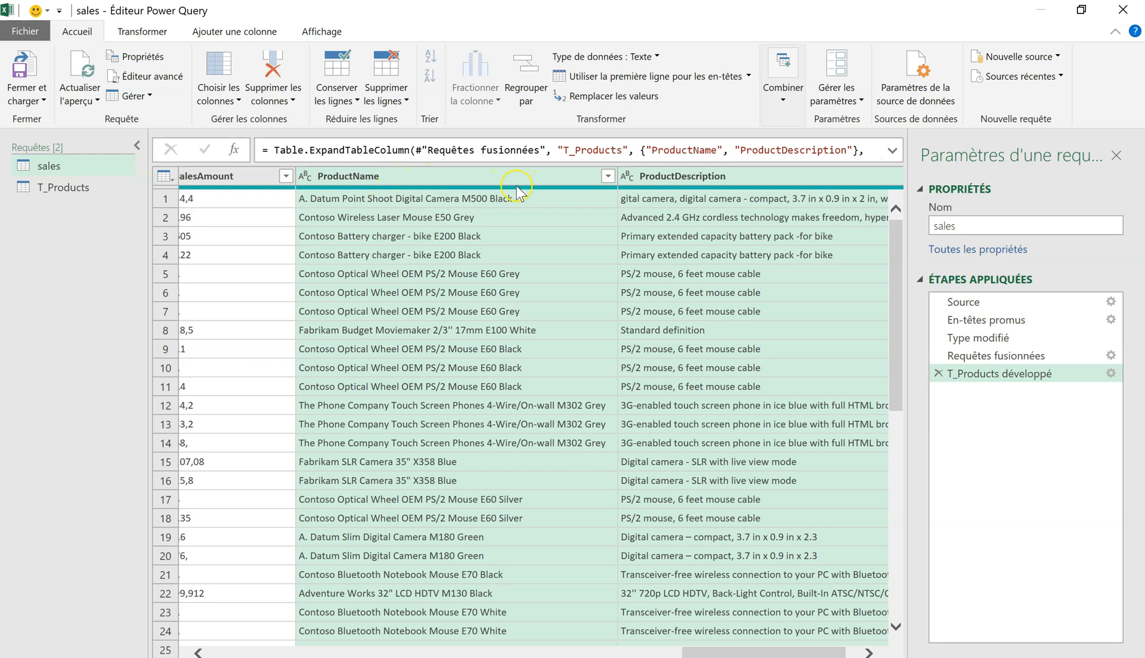
Step: Remove the ProductKey column from the merged sales query and check the product columns at the end of the table
drag(709, 651, 231, 649)
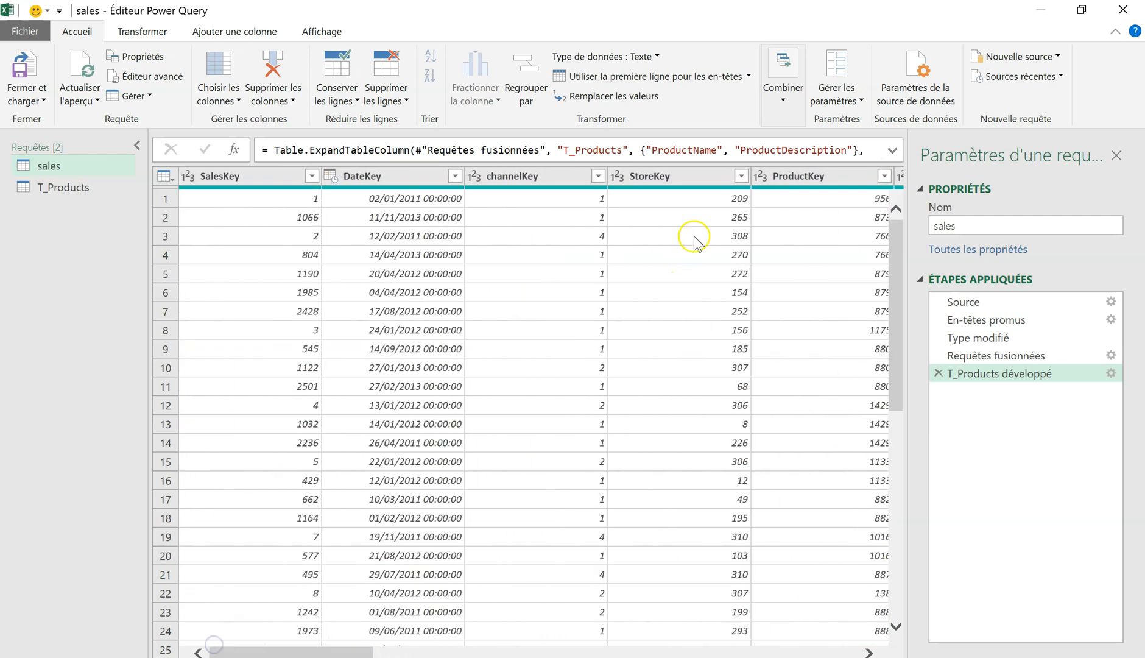
click(800, 176)
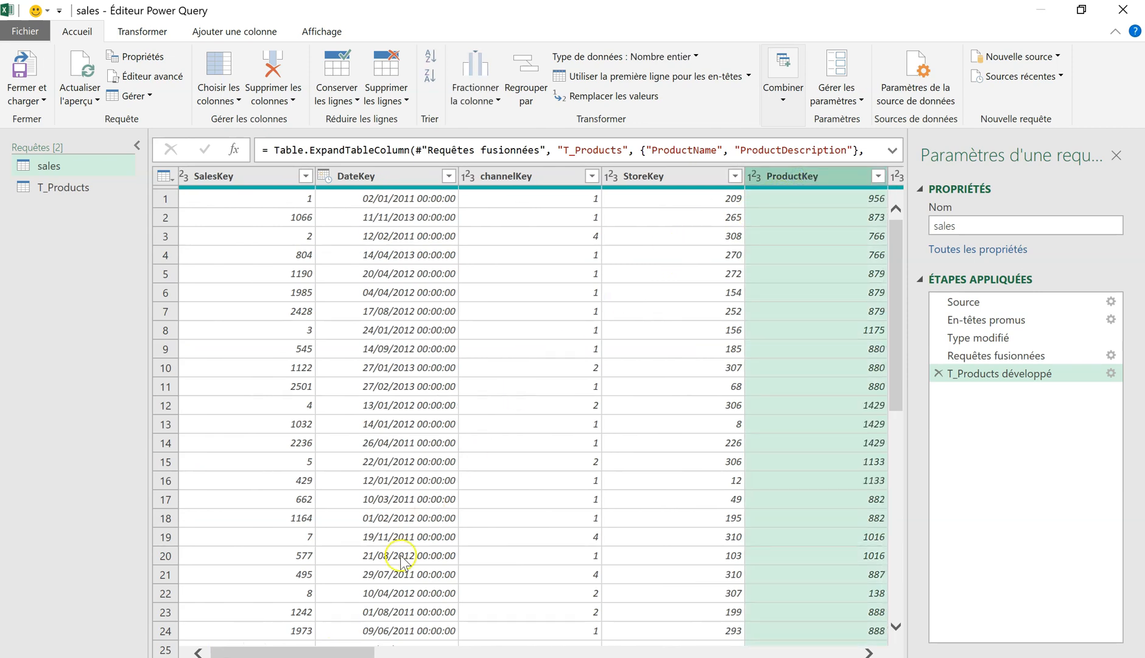
drag(328, 651, 406, 653)
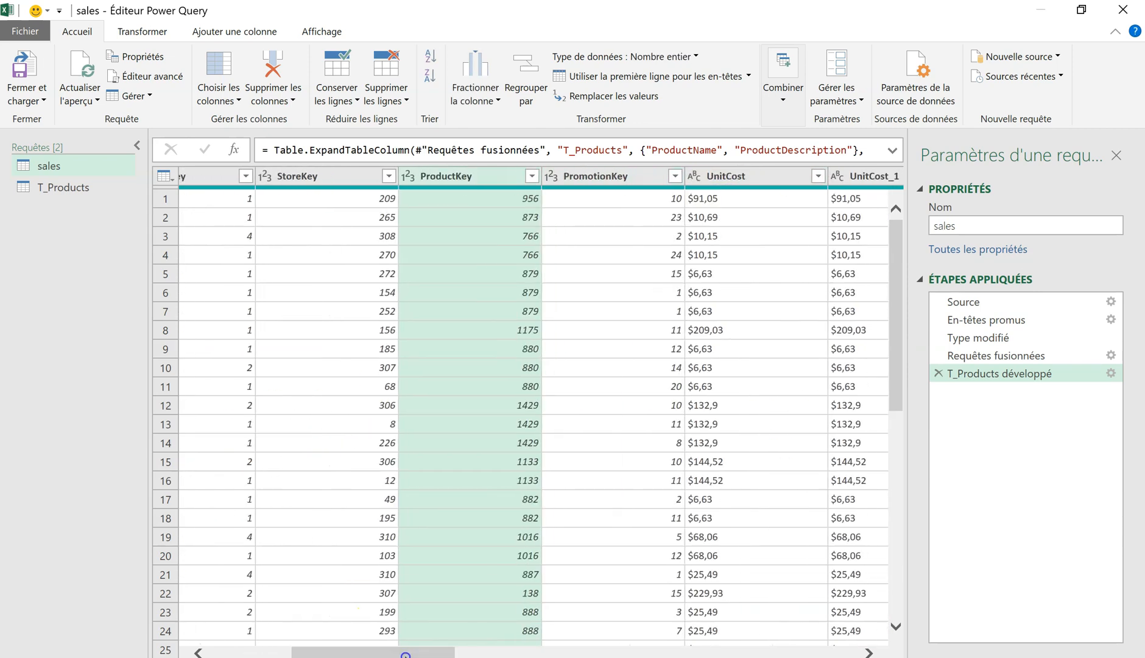
right_click(465, 175)
click(515, 203)
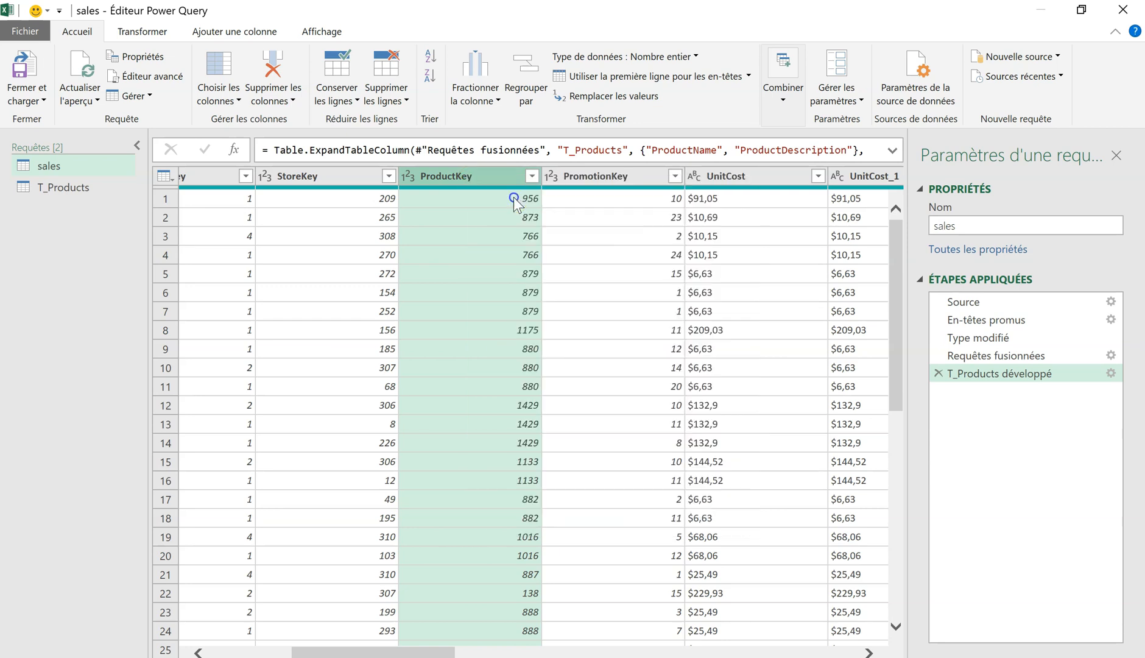
drag(451, 647, 841, 650)
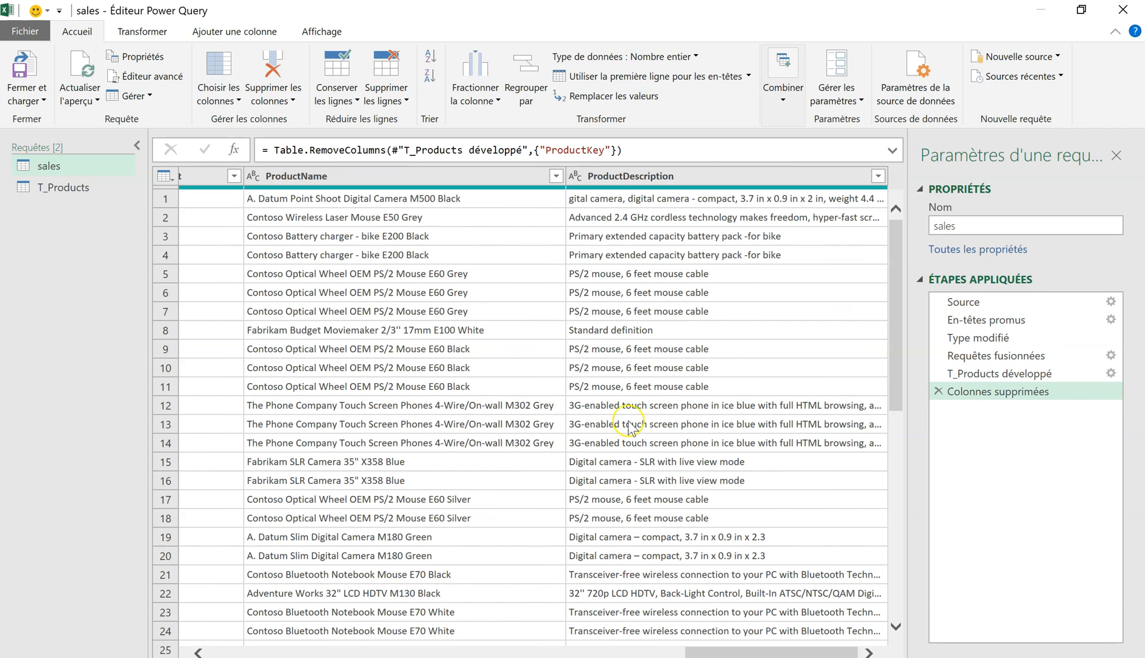
Step: Close the Power Query editor and load the merged sales query into a worksheet table
click(44, 97)
click(41, 118)
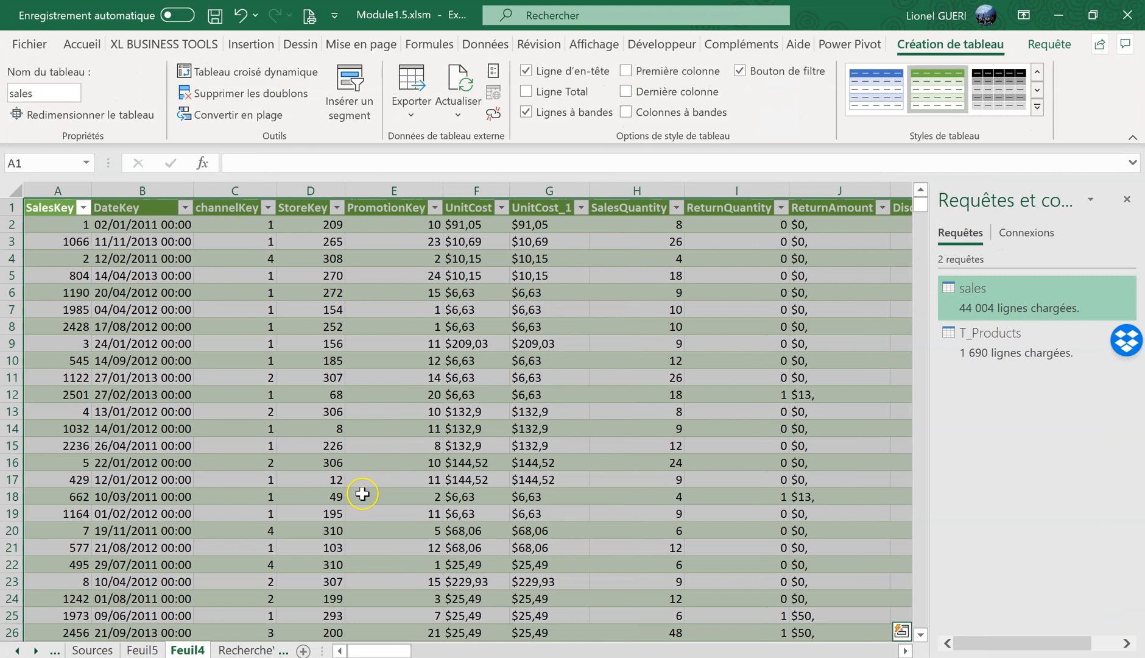
click(362, 494)
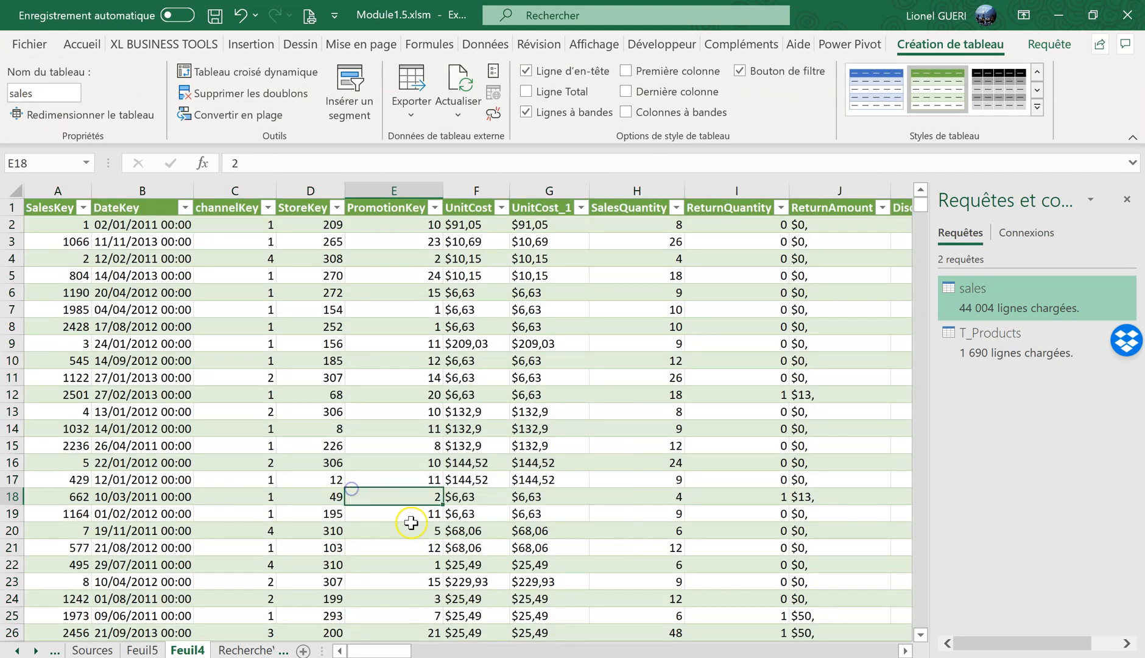
Step: Examine the ProductName and ProductDescription columns at the end of the loaded sales table, selecting each column's data
drag(356, 653, 746, 651)
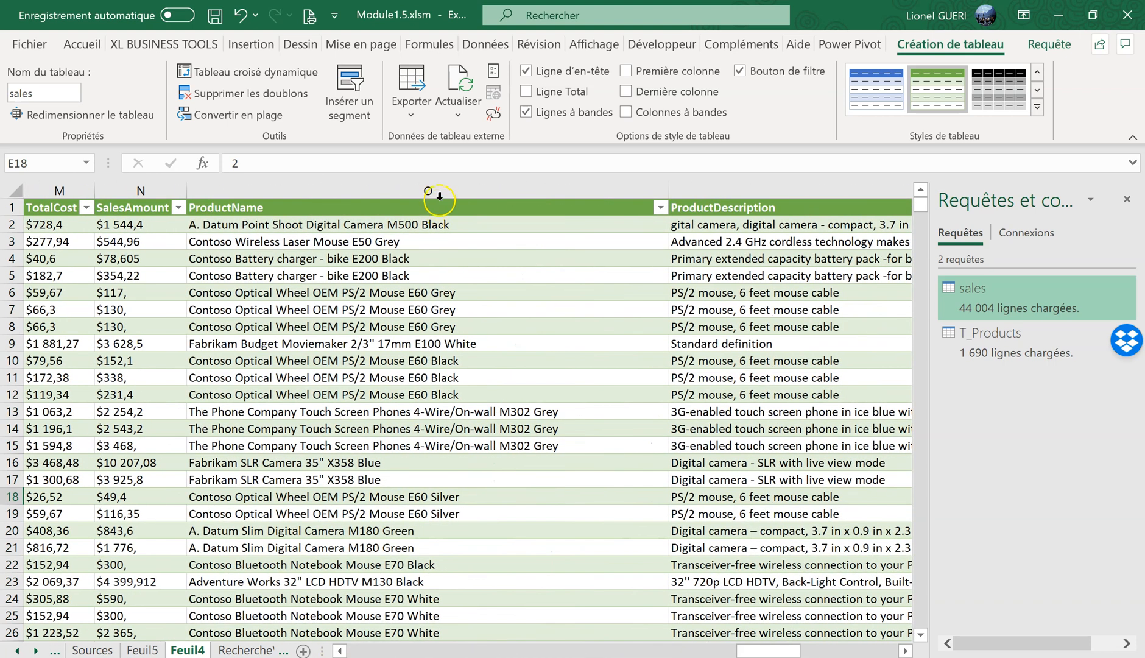
drag(793, 652, 827, 652)
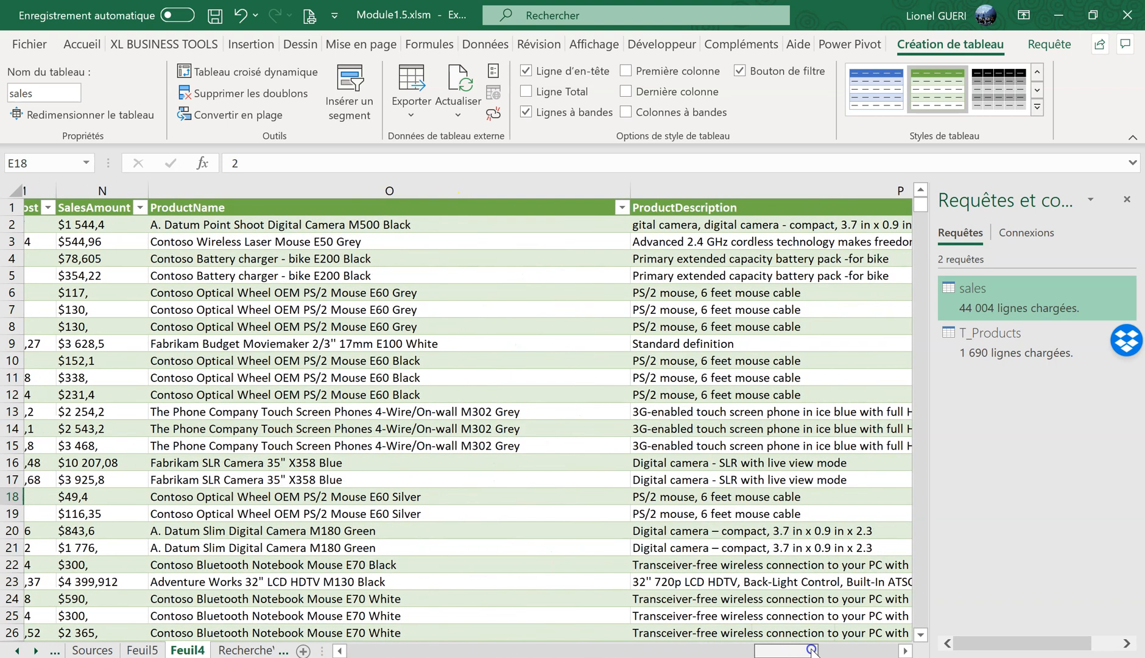
click(250, 194)
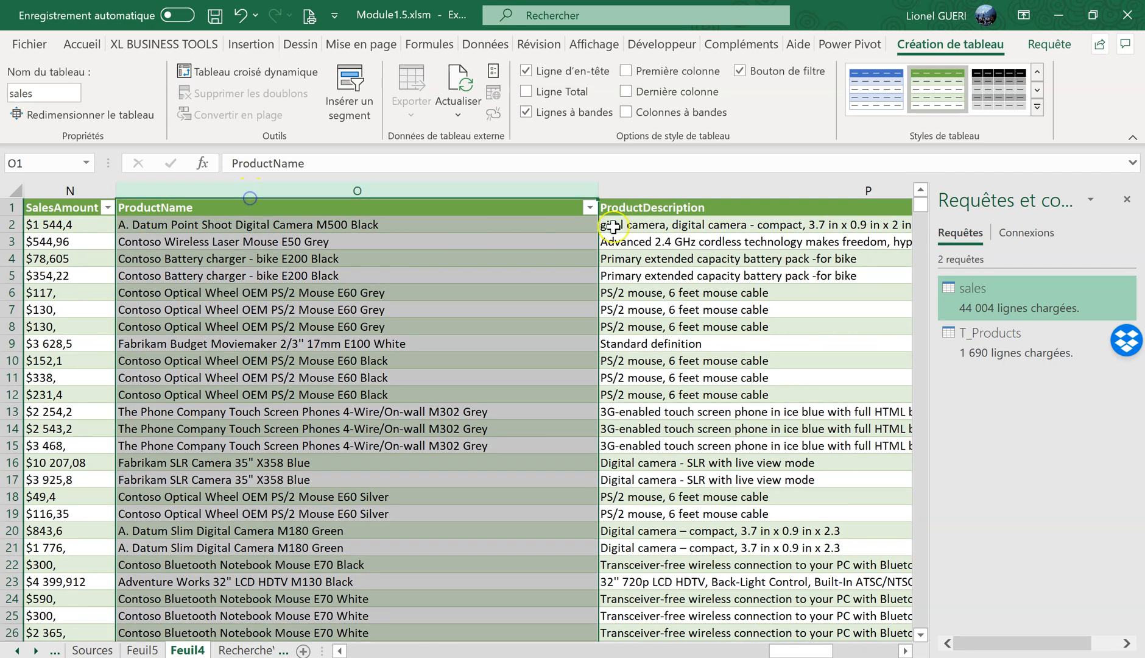
click(664, 205)
drag(815, 651, 872, 651)
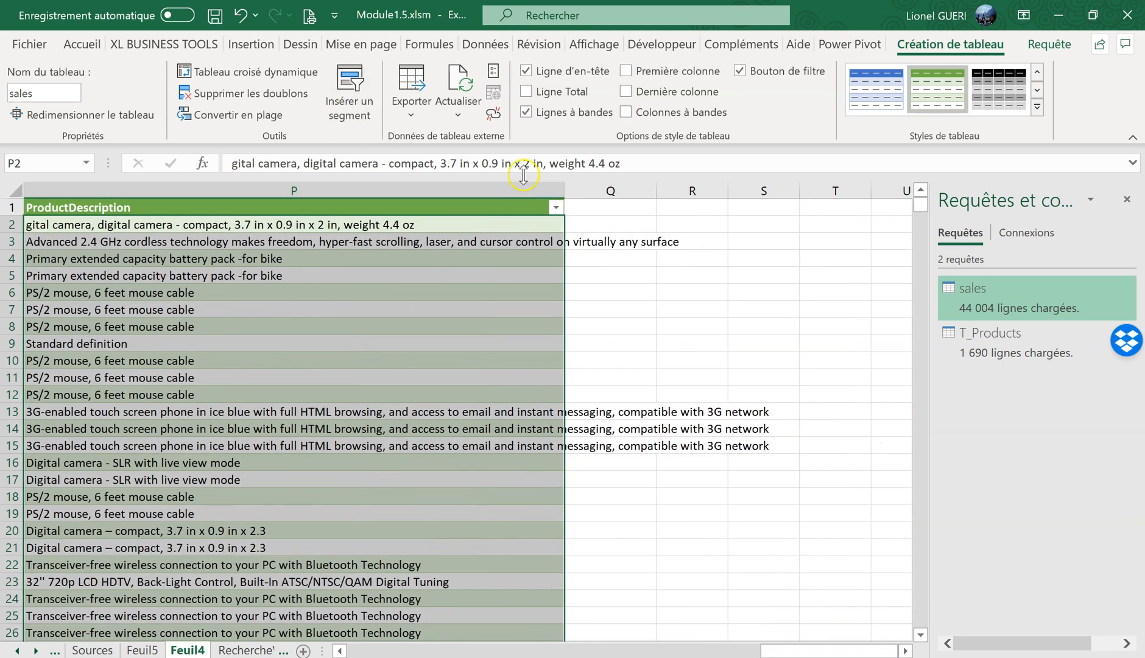